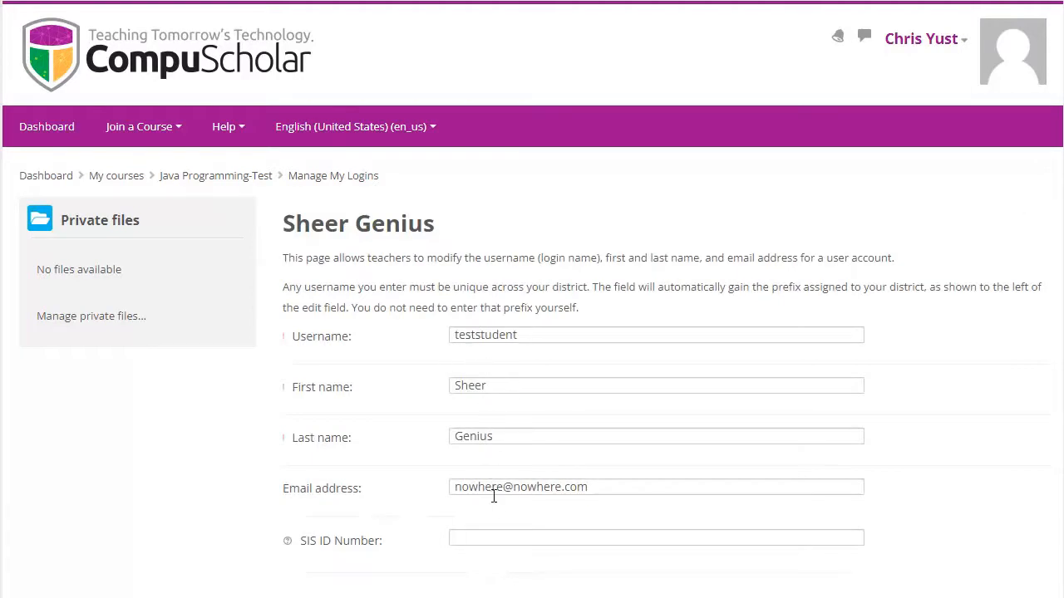
Step: Enter the student's SIS ID number for the teststudent account, save the changes and return to the login management page
{"action": "left_click", "coordinate": [475, 538]}
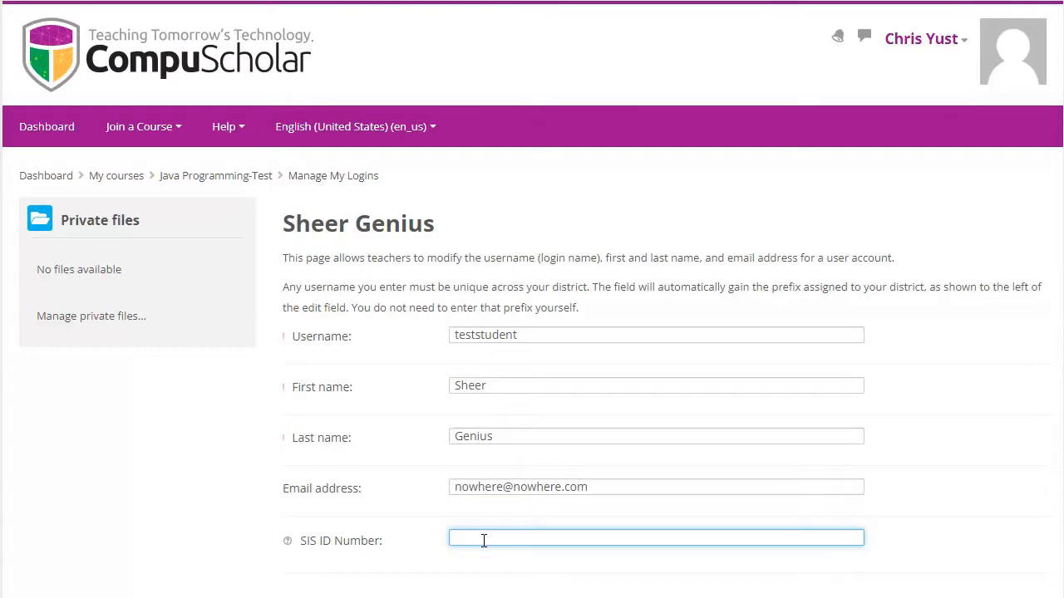
{"action": "type", "text": "12345"}
{"action": "scroll", "coordinate": [398, 497], "scroll_direction": "down", "scroll_amount": 1}
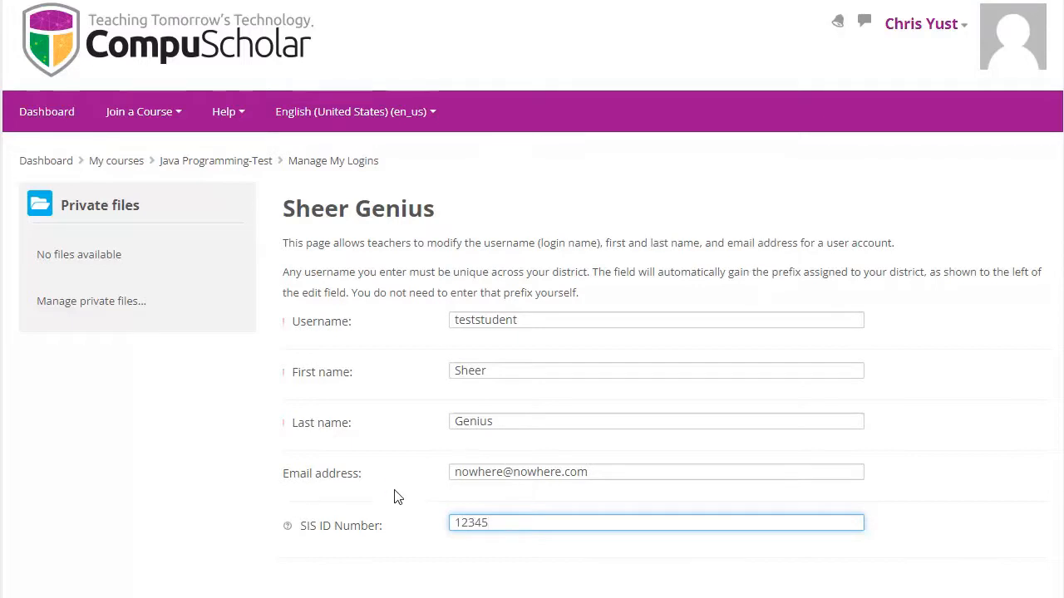
{"action": "scroll", "coordinate": [394, 496], "scroll_direction": "down", "scroll_amount": 3}
{"action": "left_click", "coordinate": [532, 484]}
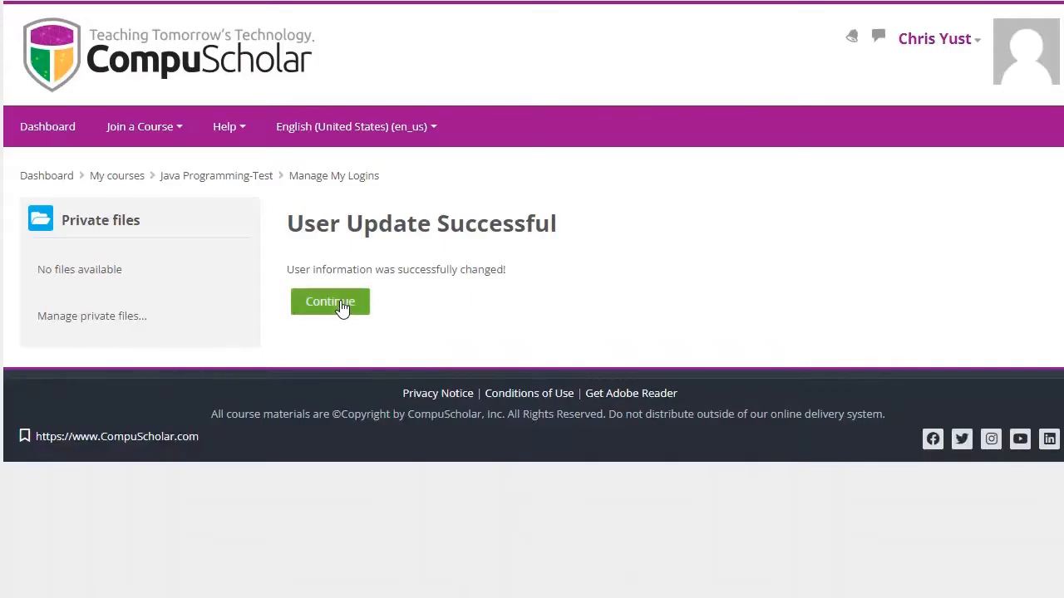
{"action": "left_click", "coordinate": [341, 307]}
Step: Manage the demo_student account, enter that student's SIS ID number, save the changes and continue
{"action": "left_click", "coordinate": [509, 299]}
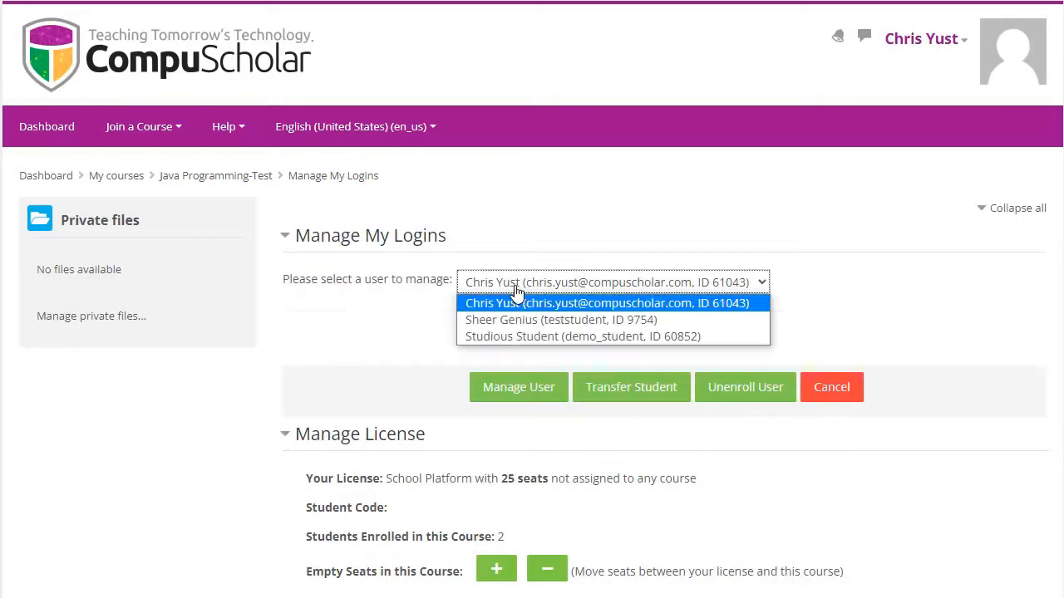
{"action": "left_click", "coordinate": [521, 336]}
{"action": "left_click", "coordinate": [515, 397]}
{"action": "left_click", "coordinate": [452, 537]}
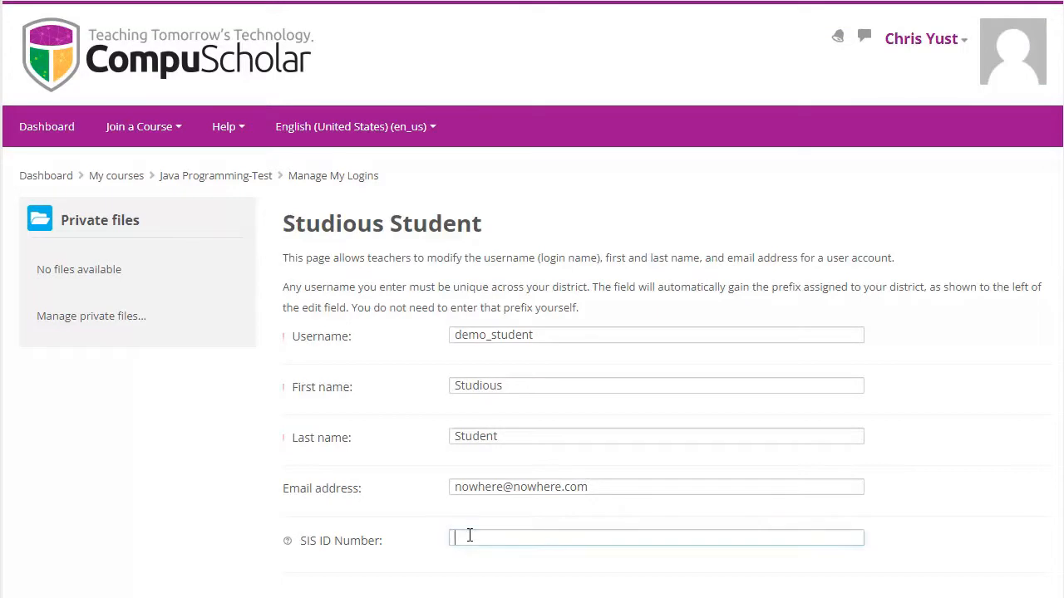
{"action": "type", "text": "99999"}
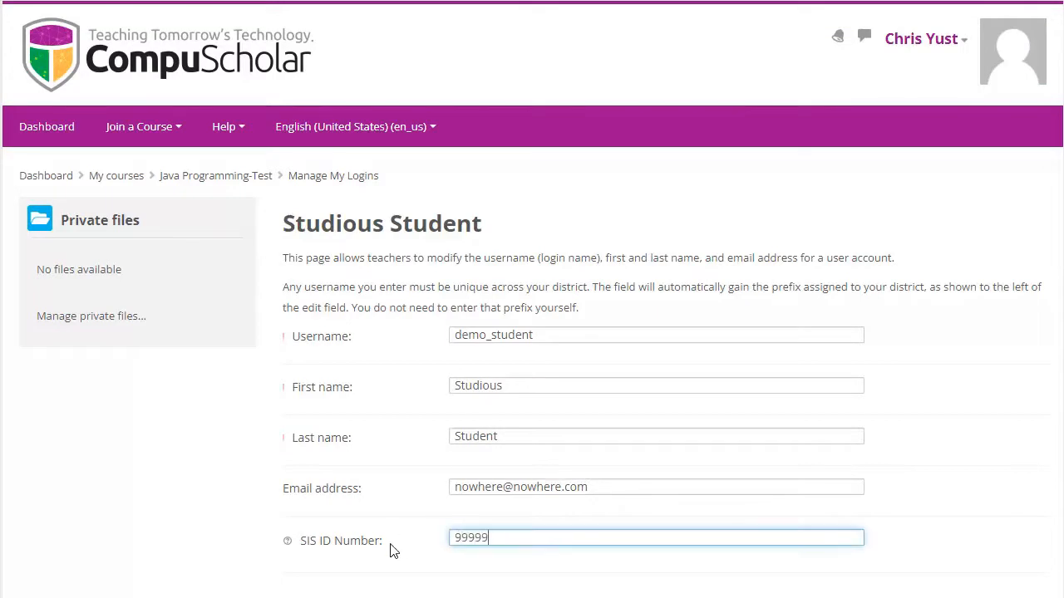
{"action": "scroll", "coordinate": [407, 537], "scroll_direction": "down", "scroll_amount": 2}
{"action": "scroll", "coordinate": [408, 537], "scroll_direction": "down", "scroll_amount": 3}
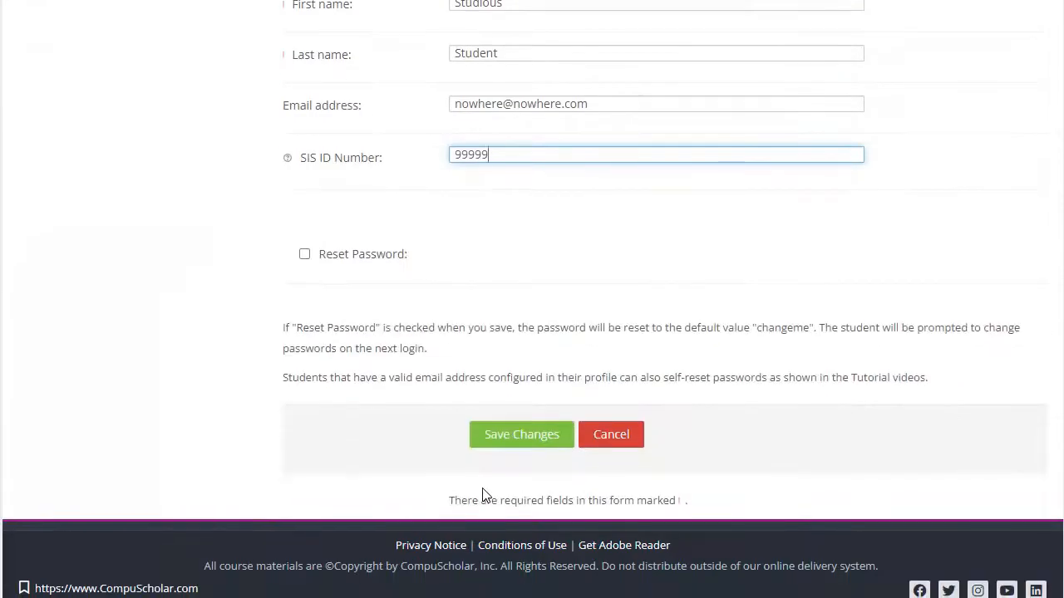
{"action": "left_click", "coordinate": [500, 438]}
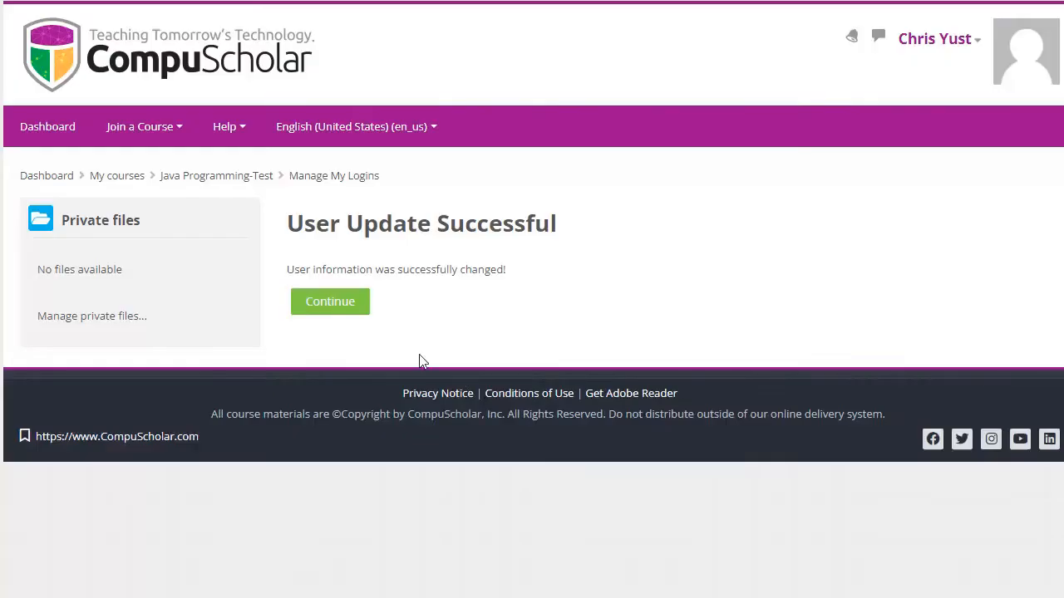
{"action": "left_click", "coordinate": [333, 304]}
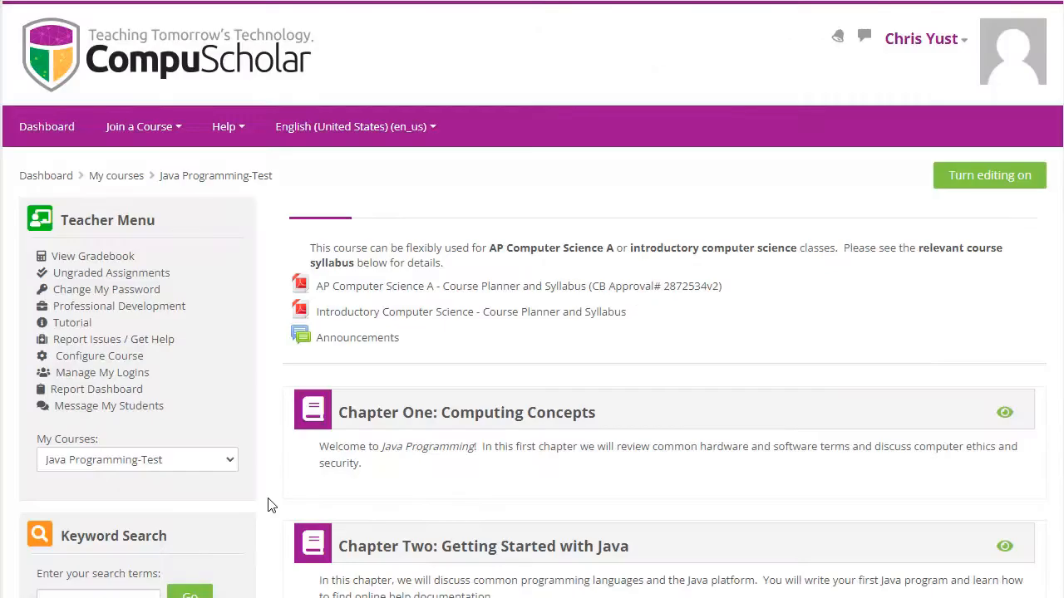
Step: Export the Chapter 1, Lesson 1 Quiz grades from the Java Programming-Test gradebook as an Excel spreadsheet
{"action": "left_click", "coordinate": [108, 259]}
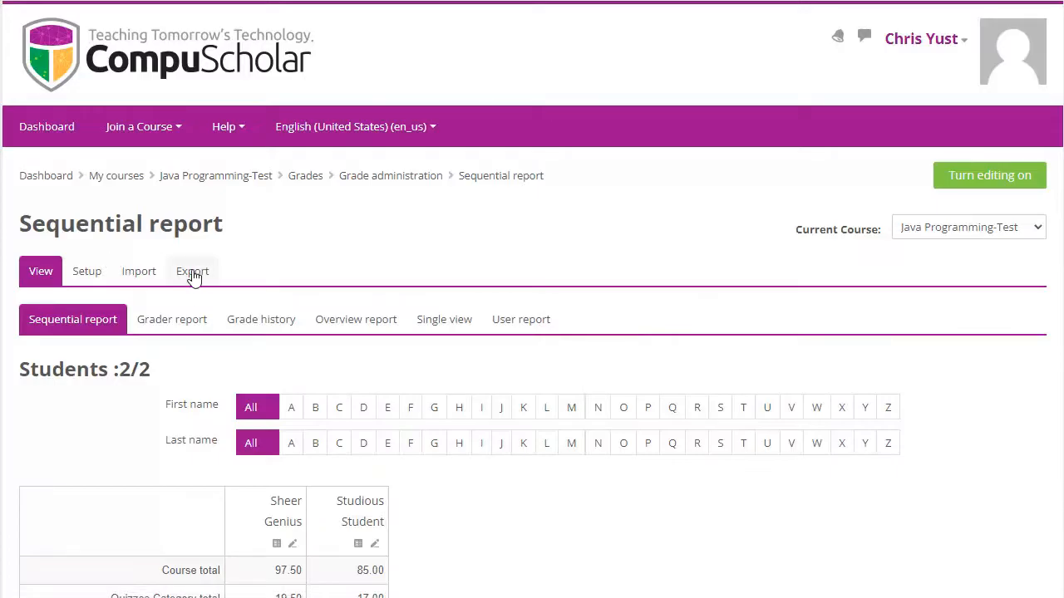
{"action": "left_click", "coordinate": [193, 278]}
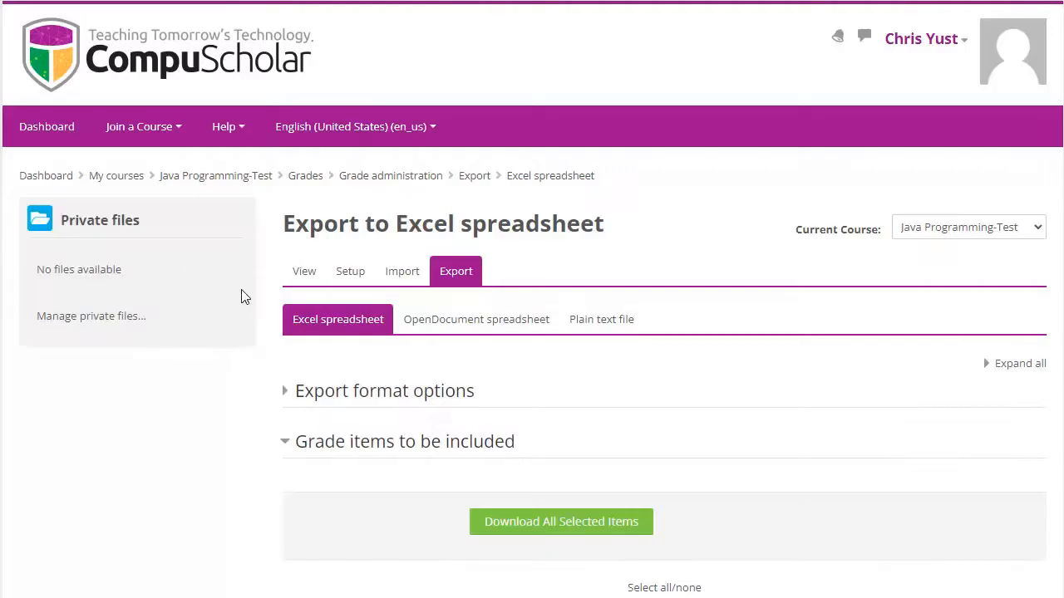
{"action": "scroll", "coordinate": [433, 406], "scroll_direction": "down", "scroll_amount": 3}
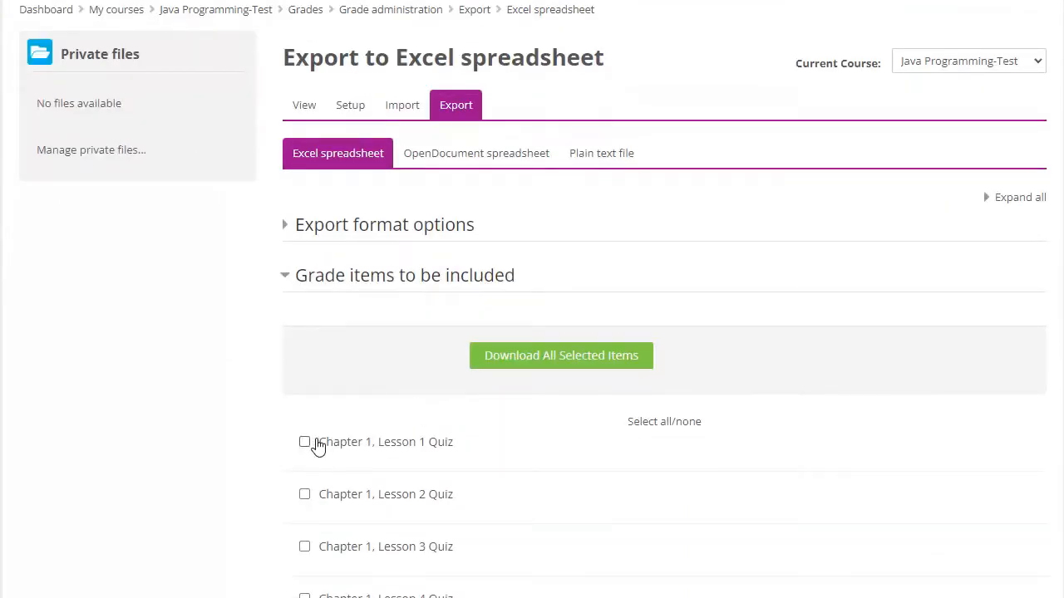
{"action": "left_click", "coordinate": [315, 442]}
{"action": "left_click", "coordinate": [575, 354]}
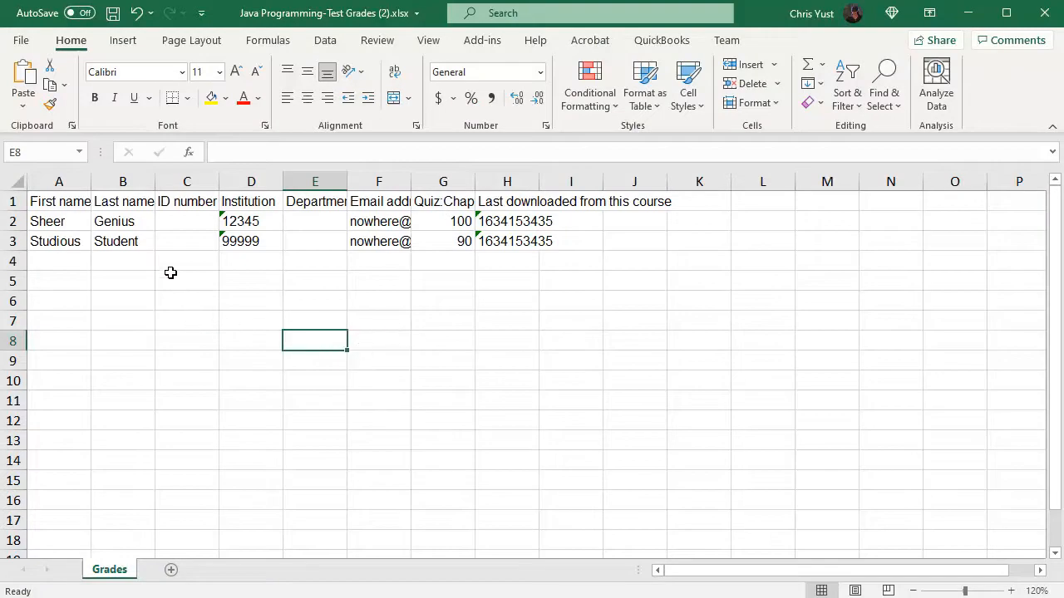
Step: Fit the widths of columns B through H to their contents in the downloaded grades workbook
{"action": "double_click", "coordinate": [155, 180]}
{"action": "double_click", "coordinate": [223, 180]}
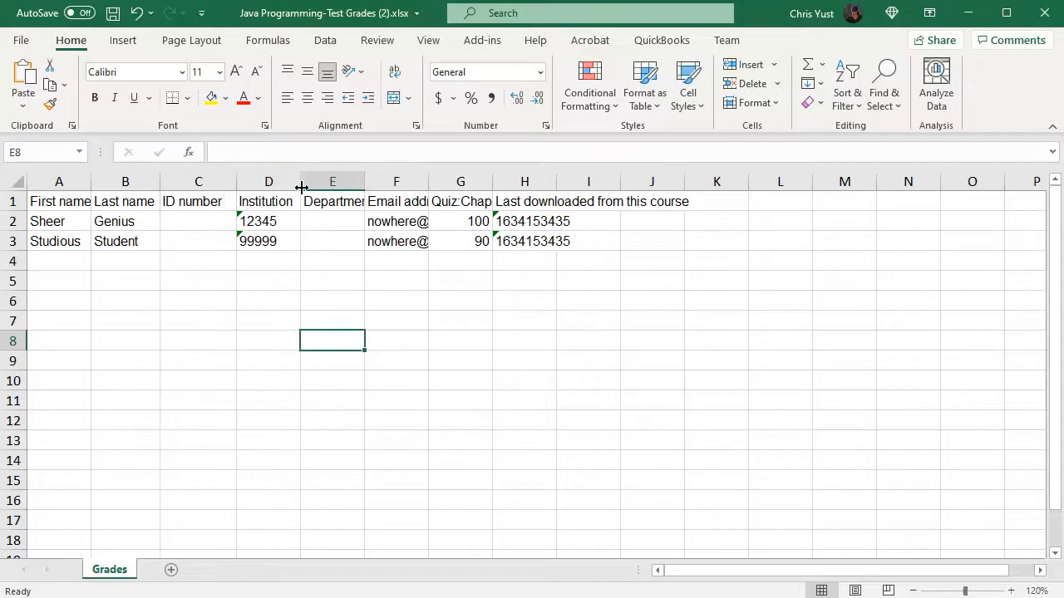
{"action": "double_click", "coordinate": [300, 179]}
{"action": "double_click", "coordinate": [374, 180]}
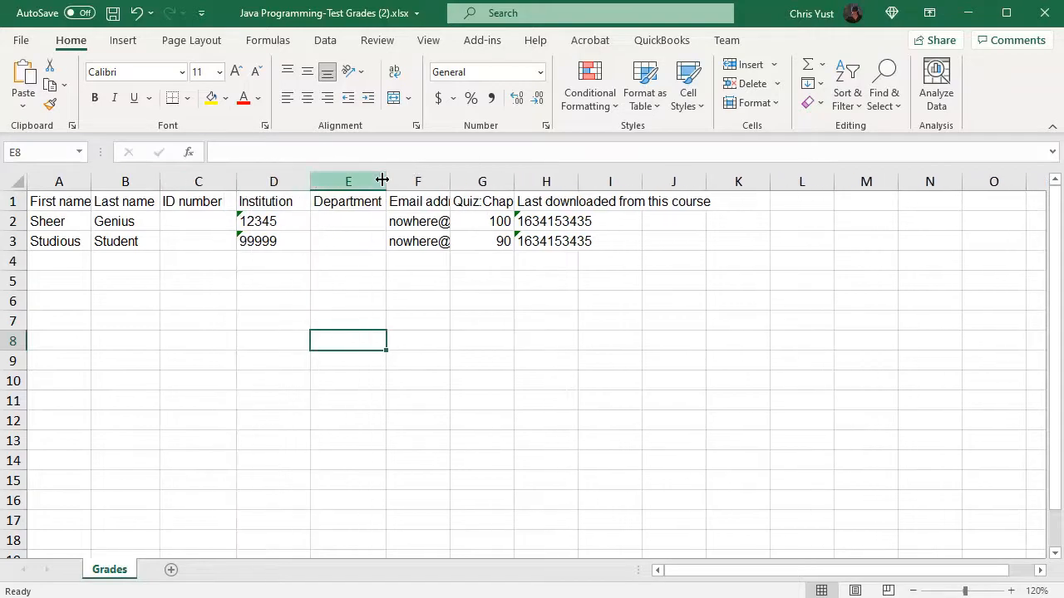
{"action": "double_click", "coordinate": [451, 181]}
{"action": "double_click", "coordinate": [603, 181]}
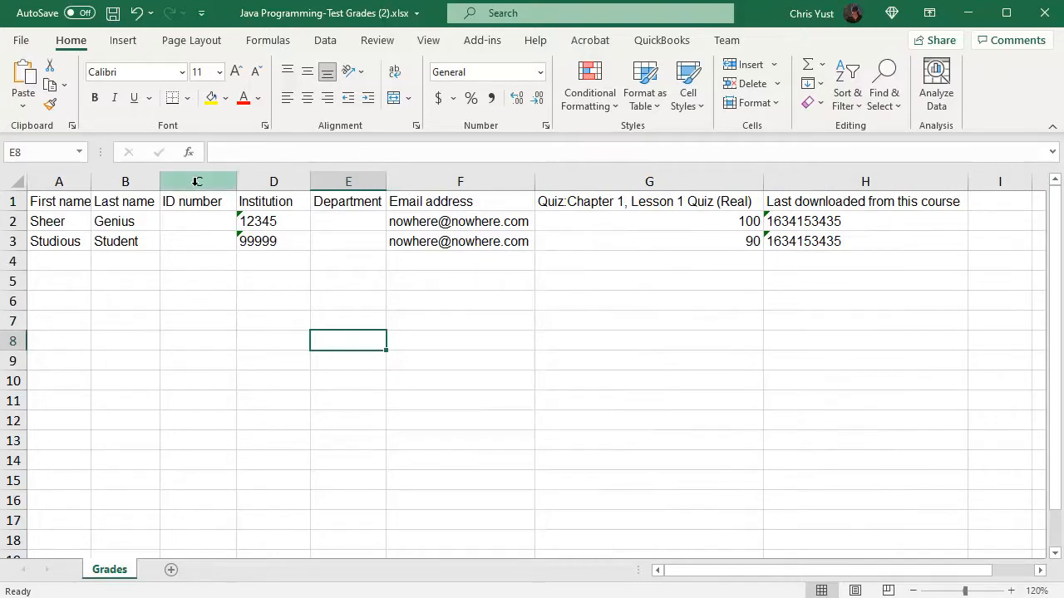
Step: Compare the ID number column with the Institution column for both students
{"action": "left_click", "coordinate": [197, 181]}
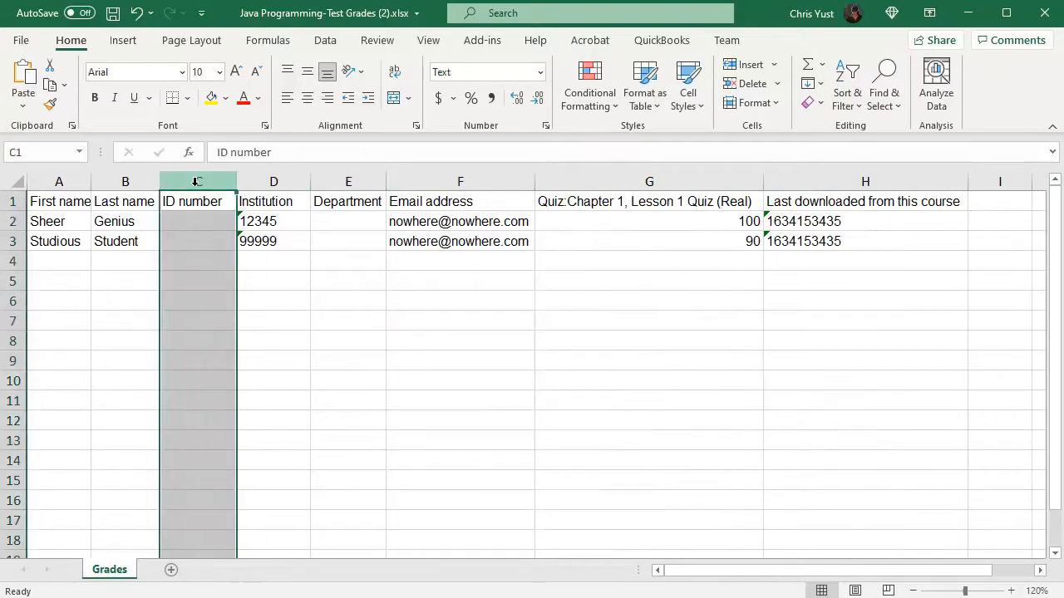
{"action": "left_click", "coordinate": [267, 181]}
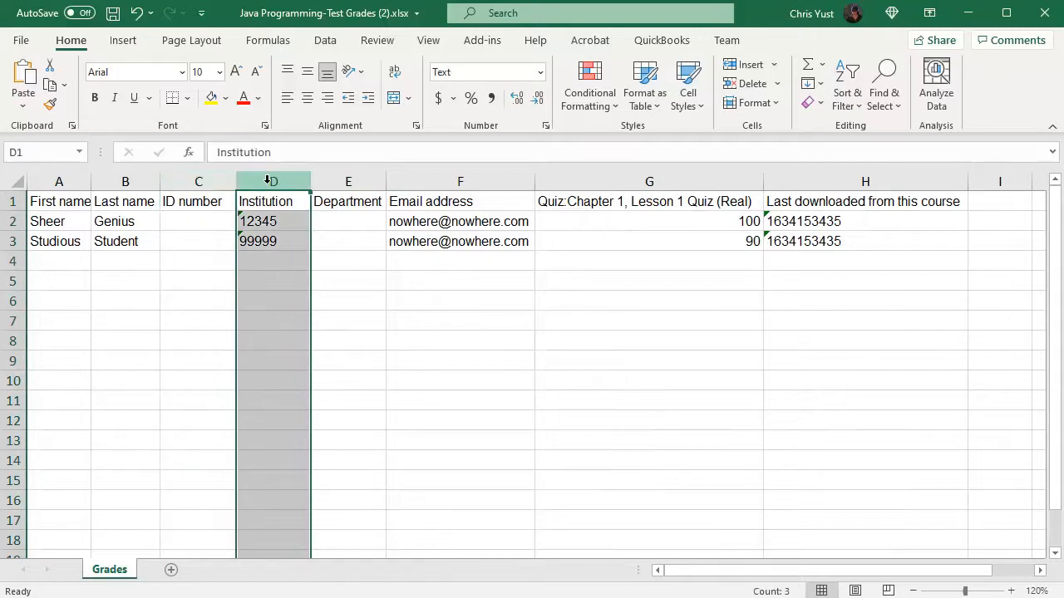
{"action": "left_click", "coordinate": [185, 179]}
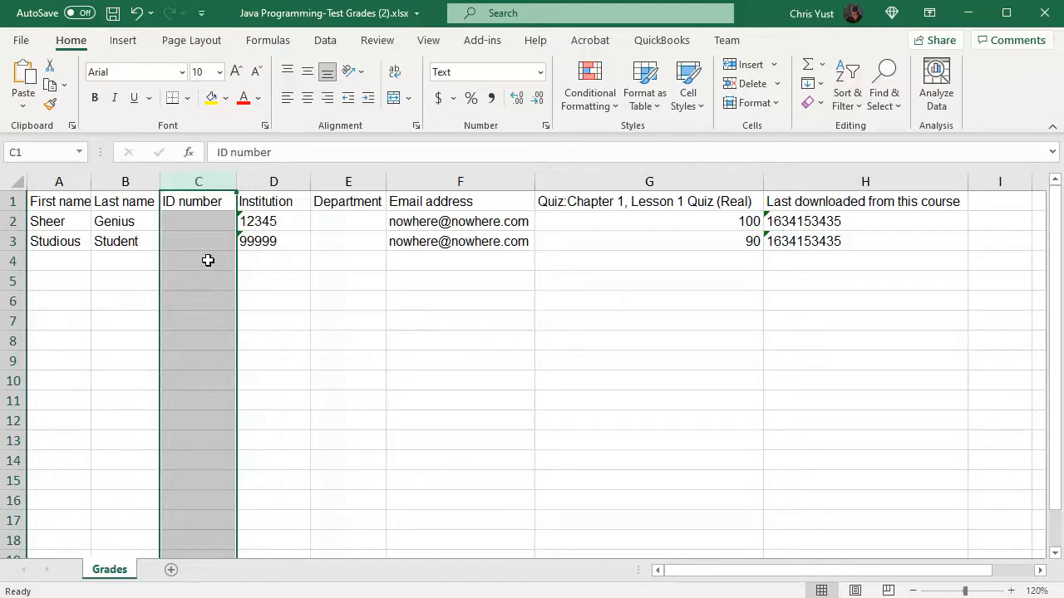
{"action": "left_click", "coordinate": [201, 223]}
{"action": "left_click", "coordinate": [205, 243]}
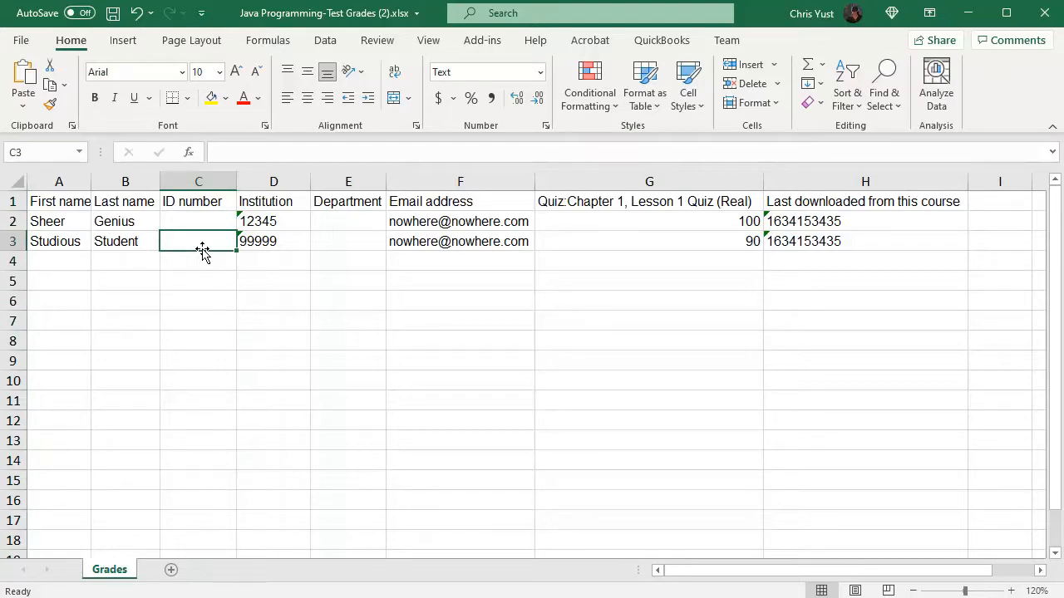
{"action": "left_click", "coordinate": [283, 201]}
{"action": "left_click_drag", "start_coordinate": [282, 200], "coordinate": [287, 245]}
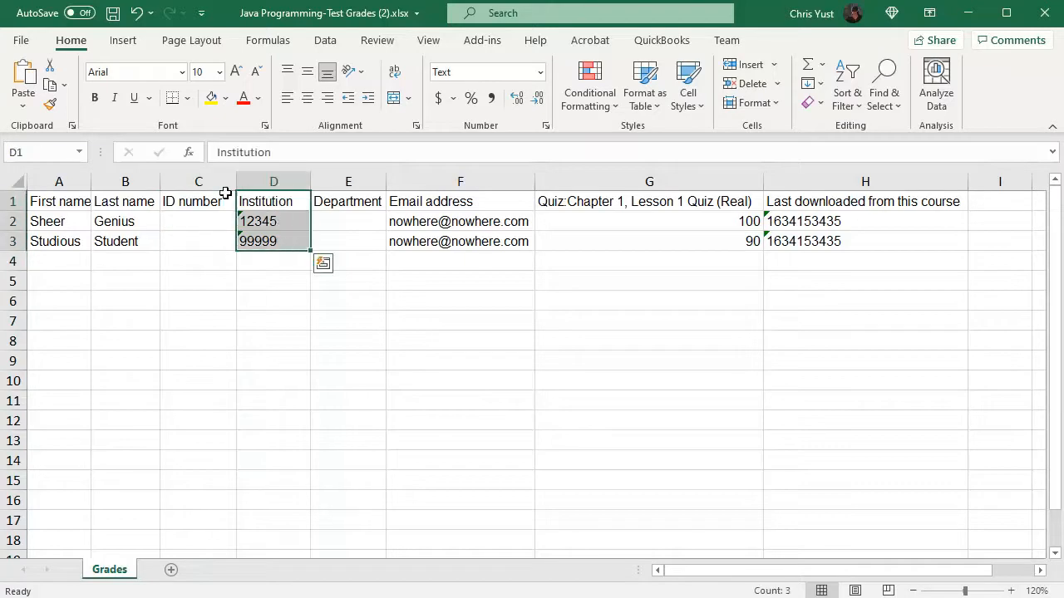
Step: Delete the ID number column and check the Institution values of both students
{"action": "left_click", "coordinate": [199, 181]}
{"action": "right_click", "coordinate": [199, 182]}
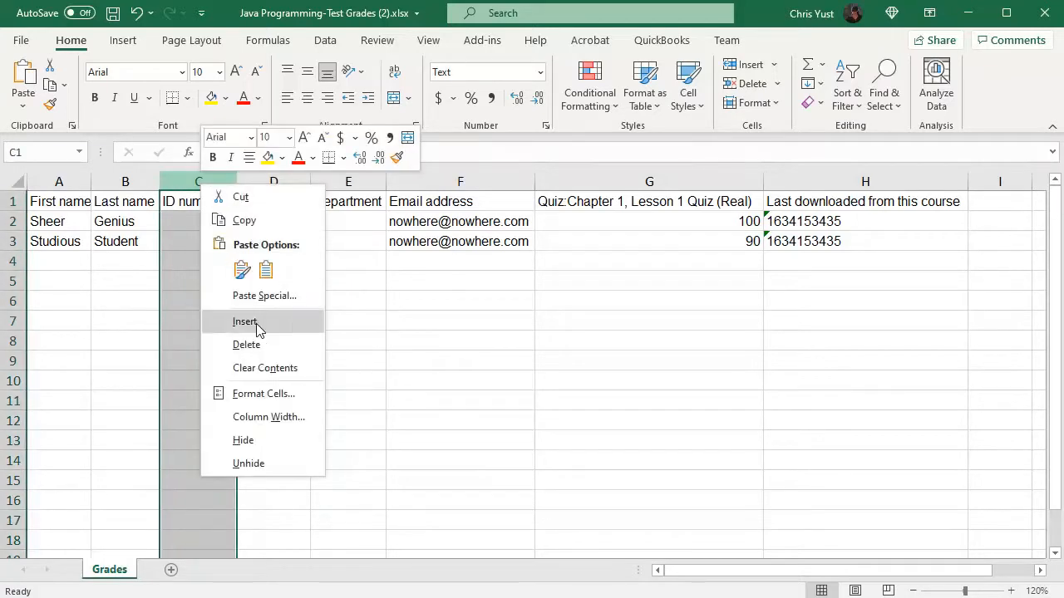
{"action": "left_click", "coordinate": [254, 351]}
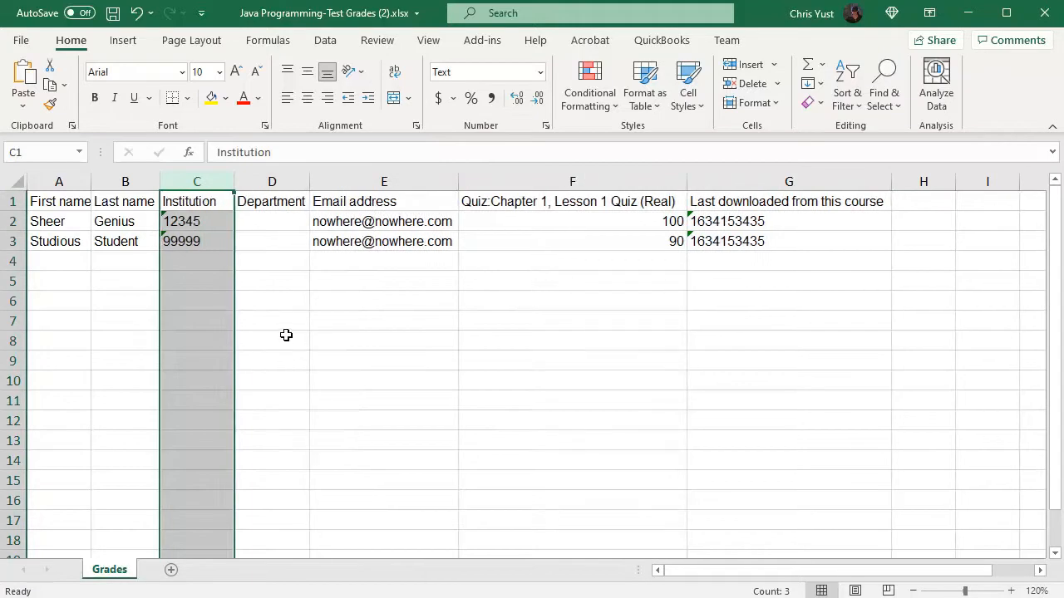
{"action": "left_click", "coordinate": [196, 221]}
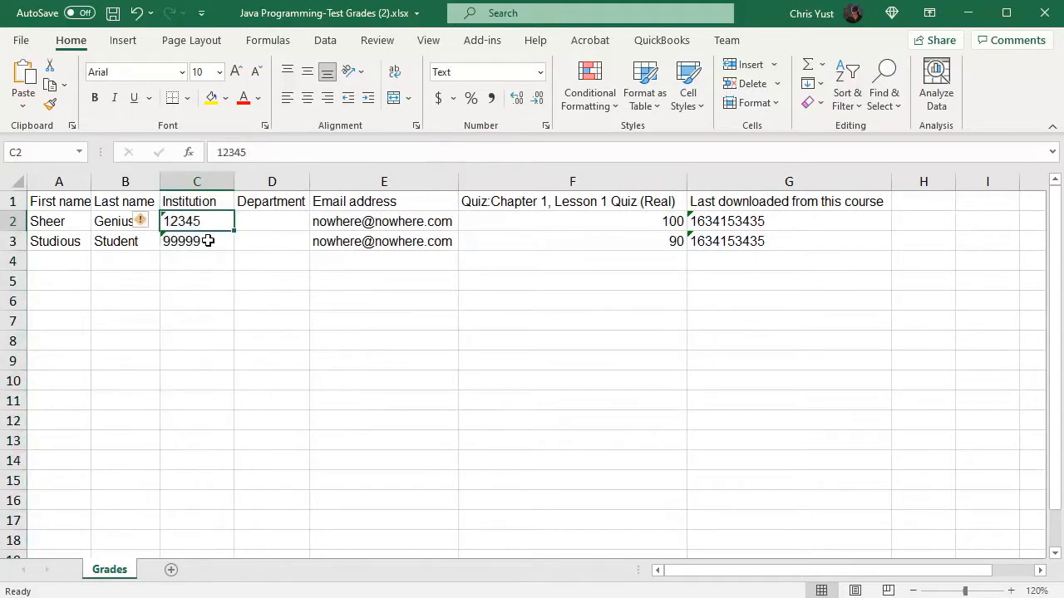
{"action": "left_click", "coordinate": [204, 243]}
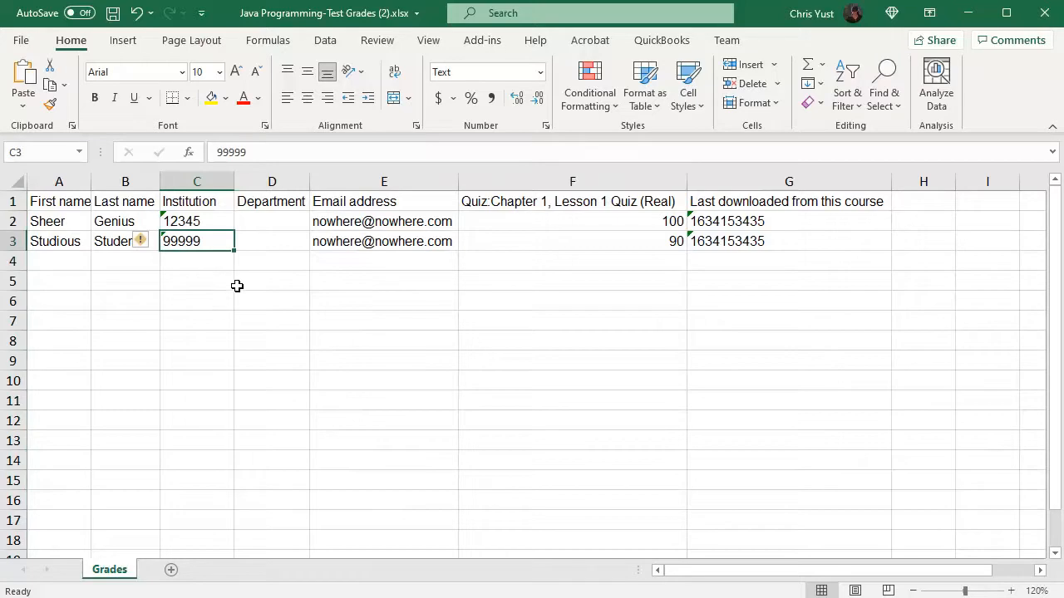
Step: Delete the "Last downloaded from this course" column and select both students' Chapter 1, Lesson 1 Quiz scores
{"action": "left_click", "coordinate": [515, 181]}
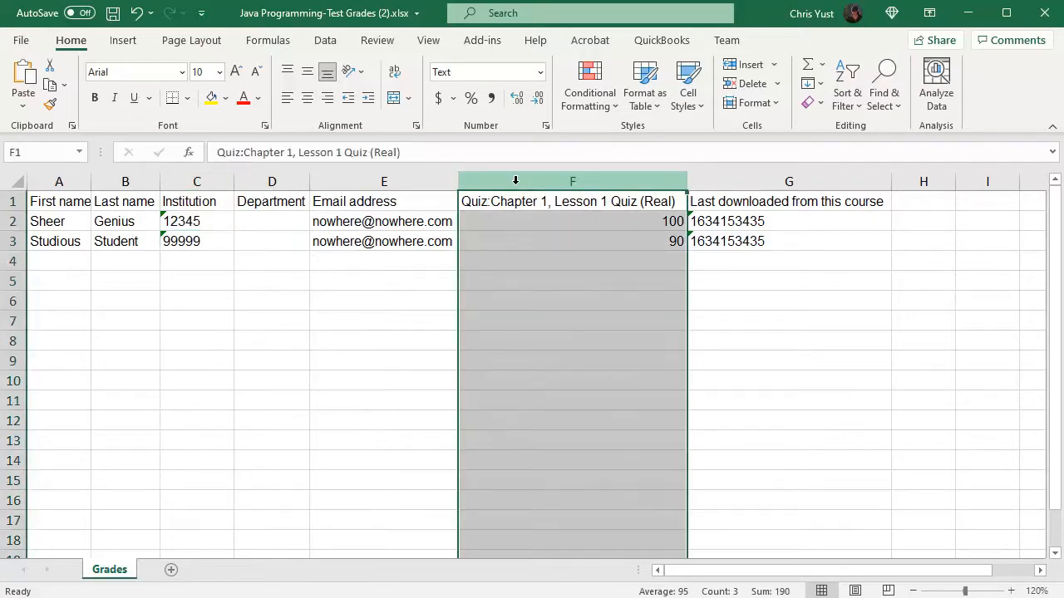
{"action": "left_click", "coordinate": [758, 178]}
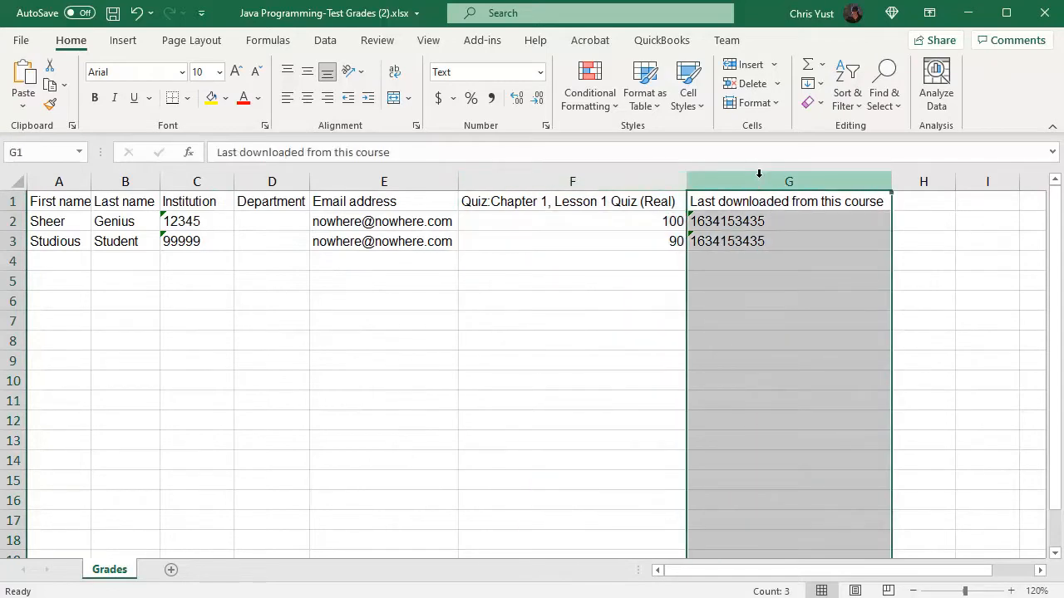
{"action": "right_click", "coordinate": [759, 176]}
{"action": "key", "text": "Escape"}
{"action": "key", "text": "ctrl+minus"}
{"action": "left_click", "coordinate": [553, 279]}
{"action": "left_click_drag", "start_coordinate": [558, 223], "coordinate": [565, 244]}
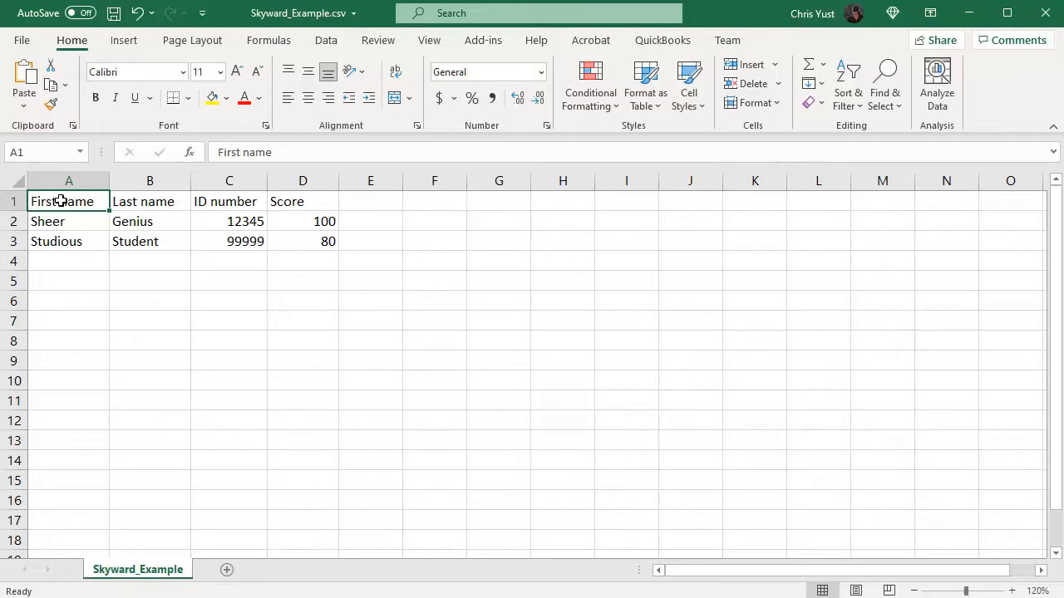
Step: In Skyward_Example.csv, examine the Last name, ID number and Score headers and both students' ID and score values
{"action": "left_click", "coordinate": [143, 204]}
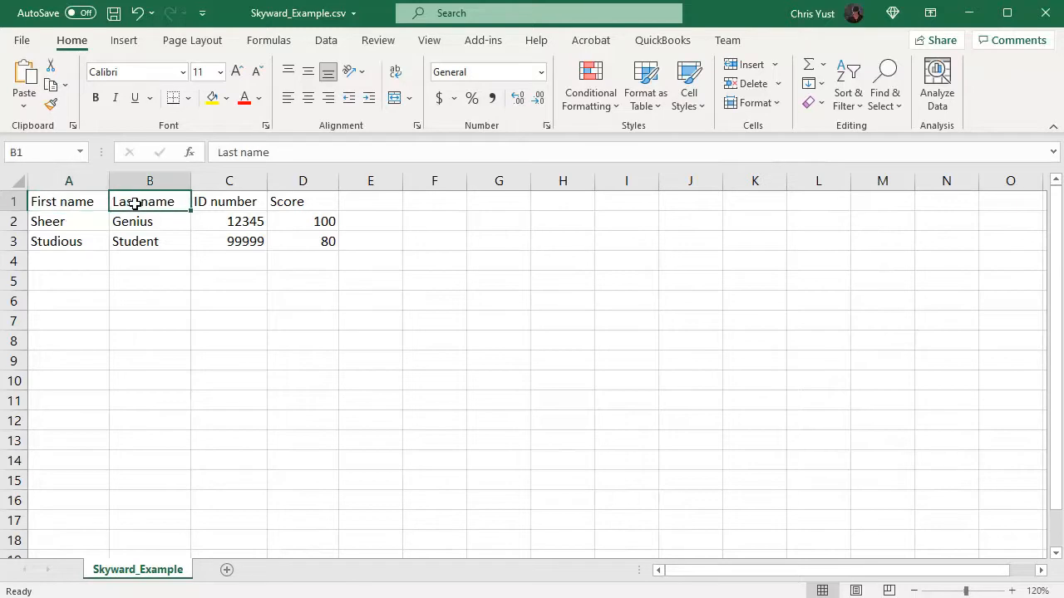
{"action": "left_click", "coordinate": [235, 203]}
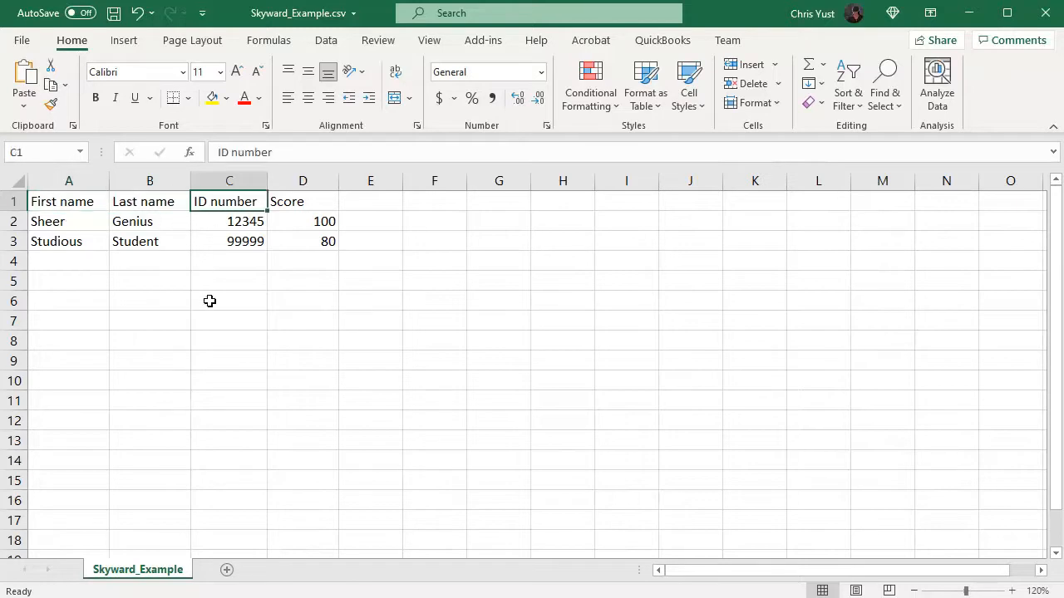
{"action": "left_click", "coordinate": [309, 201]}
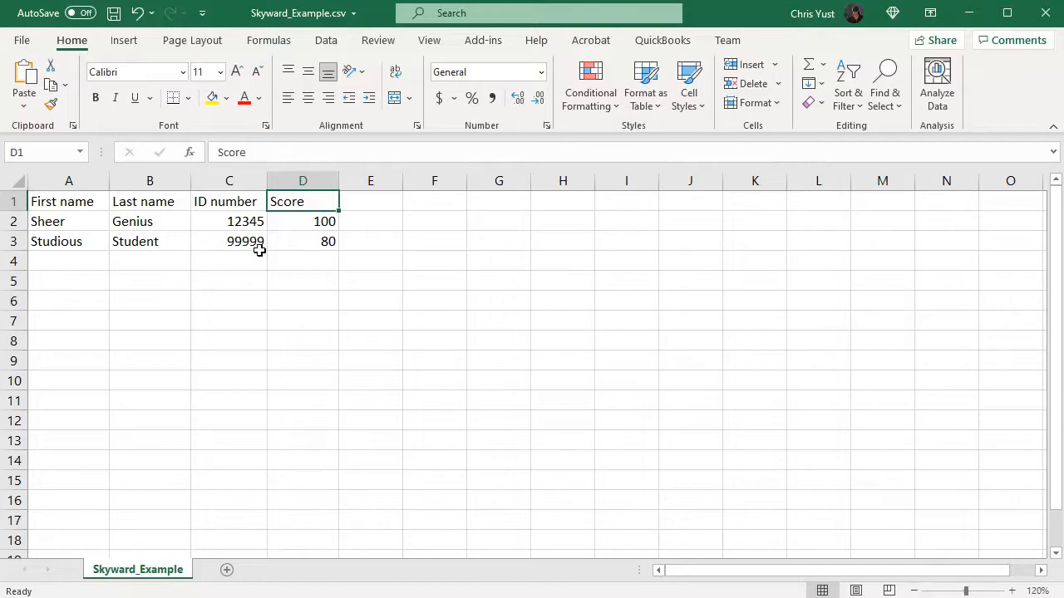
{"action": "left_click", "coordinate": [236, 221]}
{"action": "left_click_drag", "start_coordinate": [236, 221], "coordinate": [241, 240]}
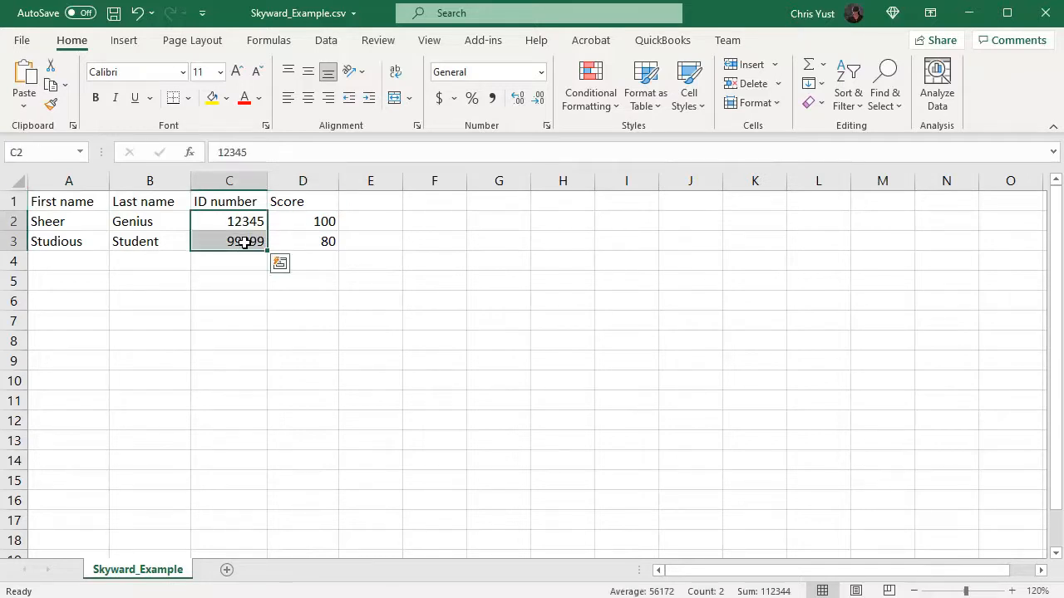
{"action": "left_click_drag", "start_coordinate": [302, 222], "coordinate": [303, 242]}
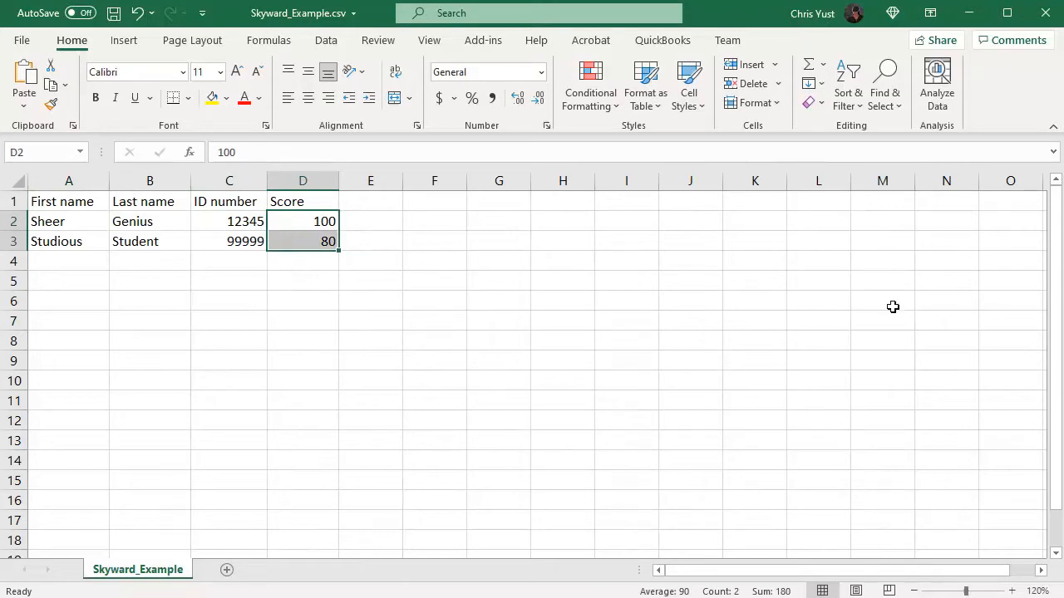
Step: Narrow the Skyward_Example.csv window to about half the screen so the grades workbook shows beside it
{"action": "left_click_drag", "start_coordinate": [1063, 403], "coordinate": [1061, 402]}
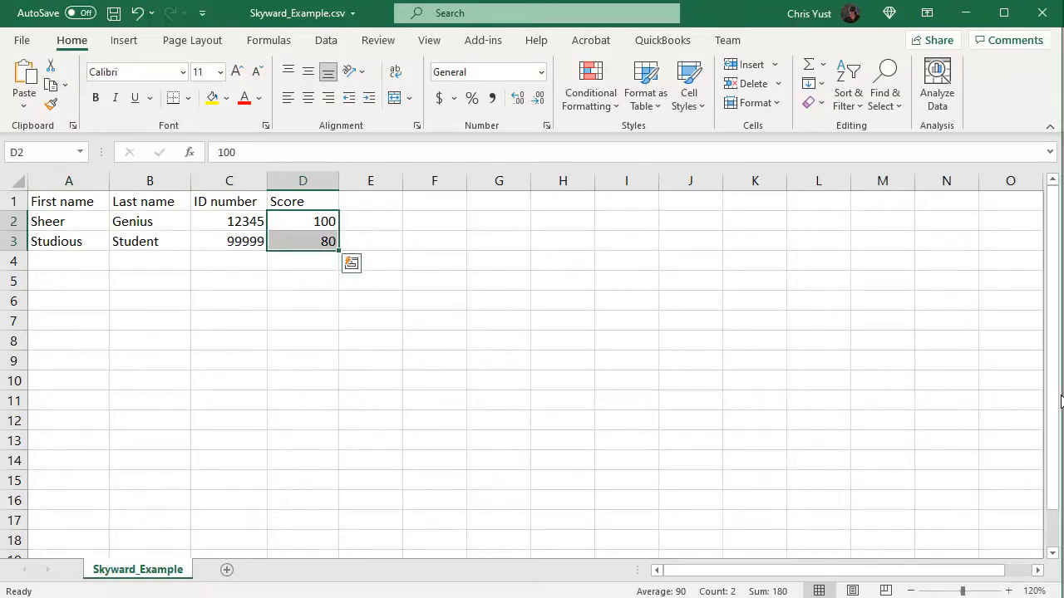
{"action": "left_click_drag", "start_coordinate": [1058, 395], "coordinate": [506, 398]}
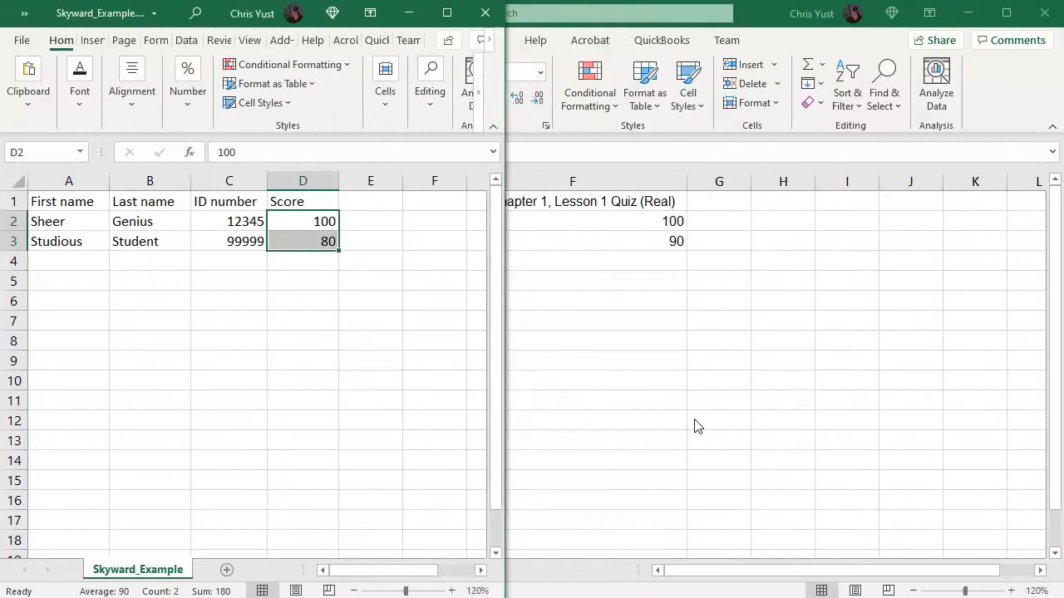
Step: Narrow the grades workbook window beside Skyward_Example.csv, and rename its Institution header to "ID number" and its quiz header to "Score"
{"action": "left_click", "coordinate": [717, 420]}
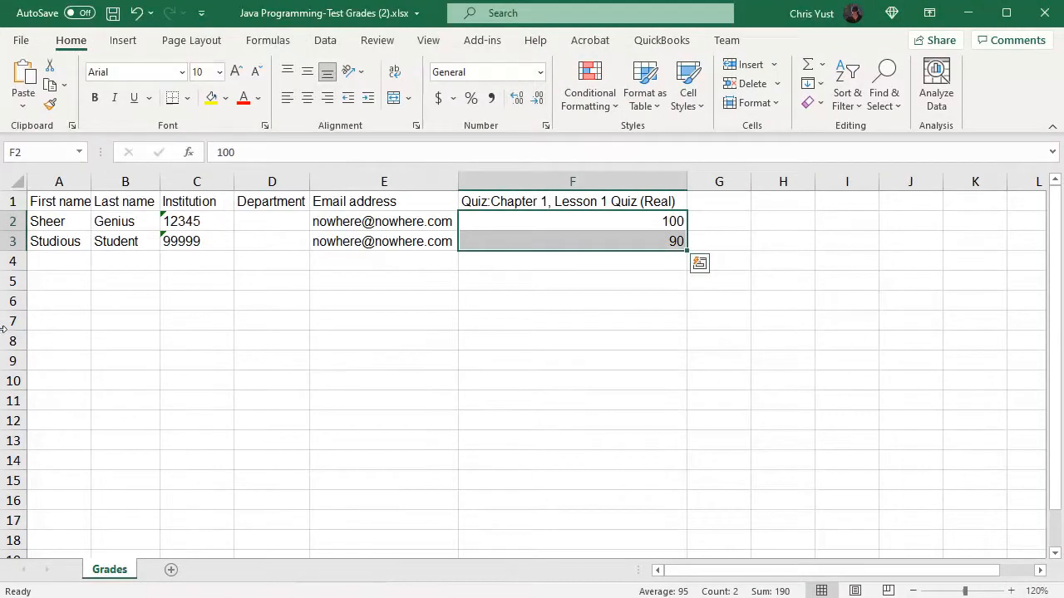
{"action": "left_click_drag", "start_coordinate": [3, 329], "coordinate": [381, 385]}
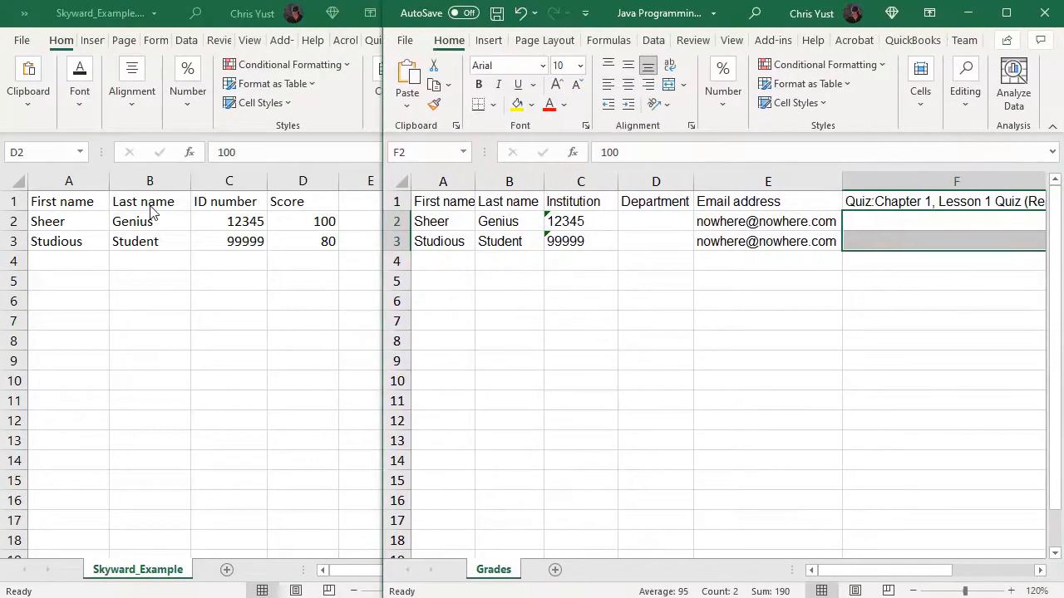
{"action": "left_click", "coordinate": [566, 200]}
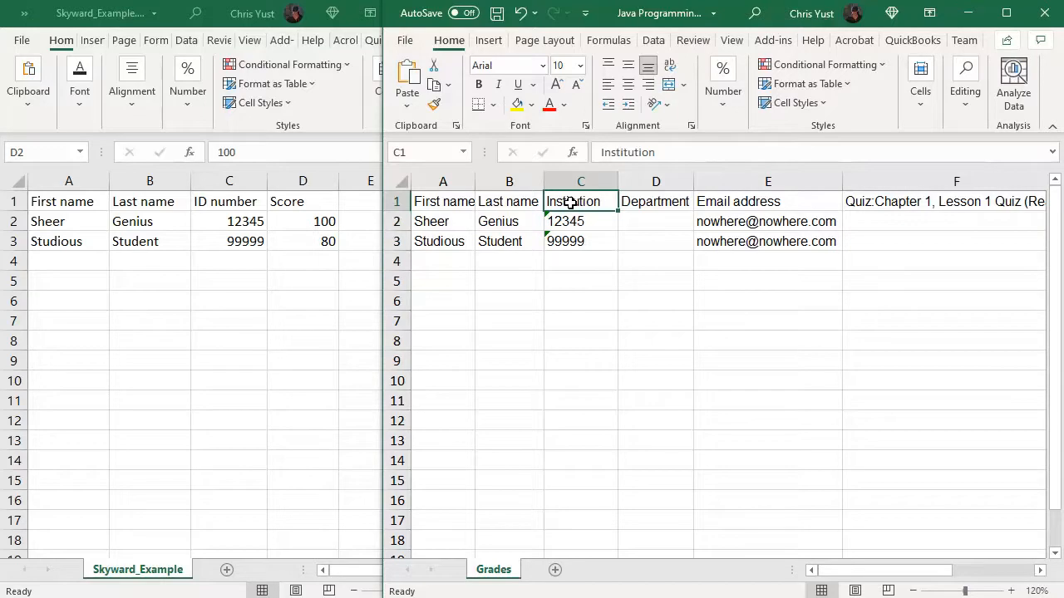
{"action": "type", "text": "ID number"}
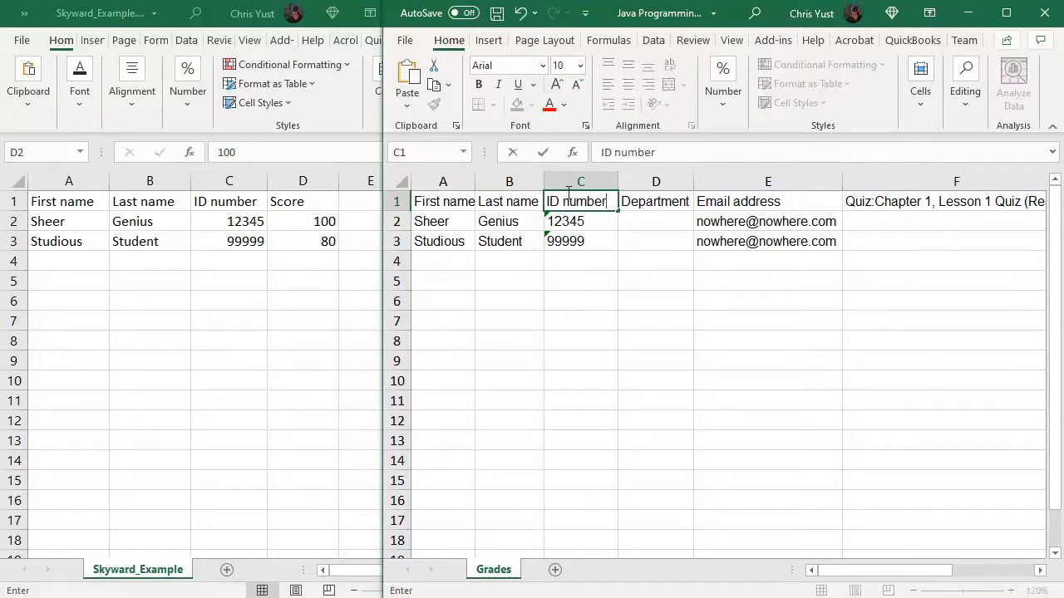
{"action": "left_click", "coordinate": [885, 203]}
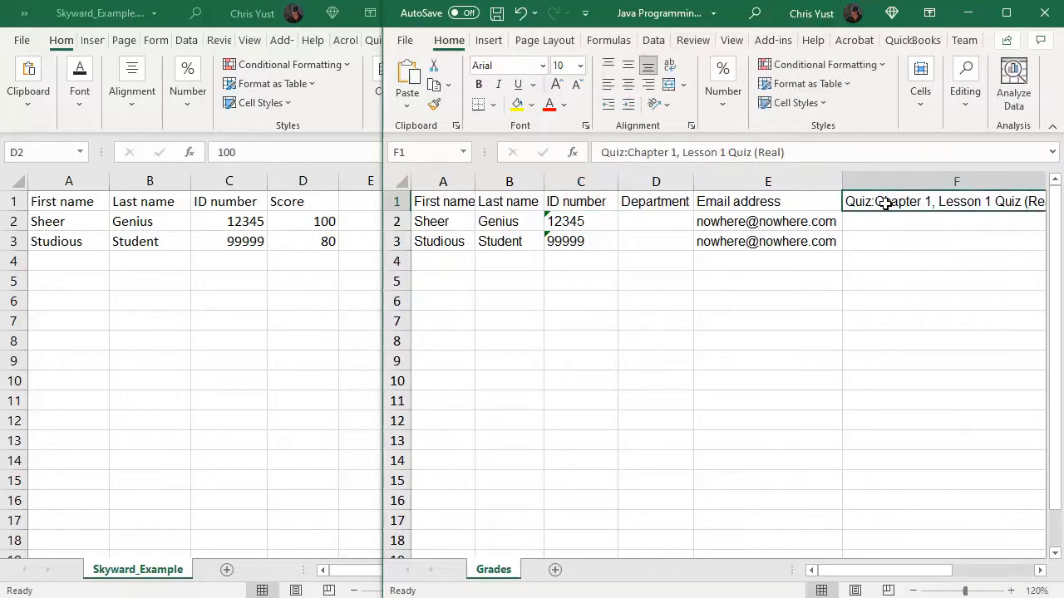
{"action": "type", "text": "Score"}
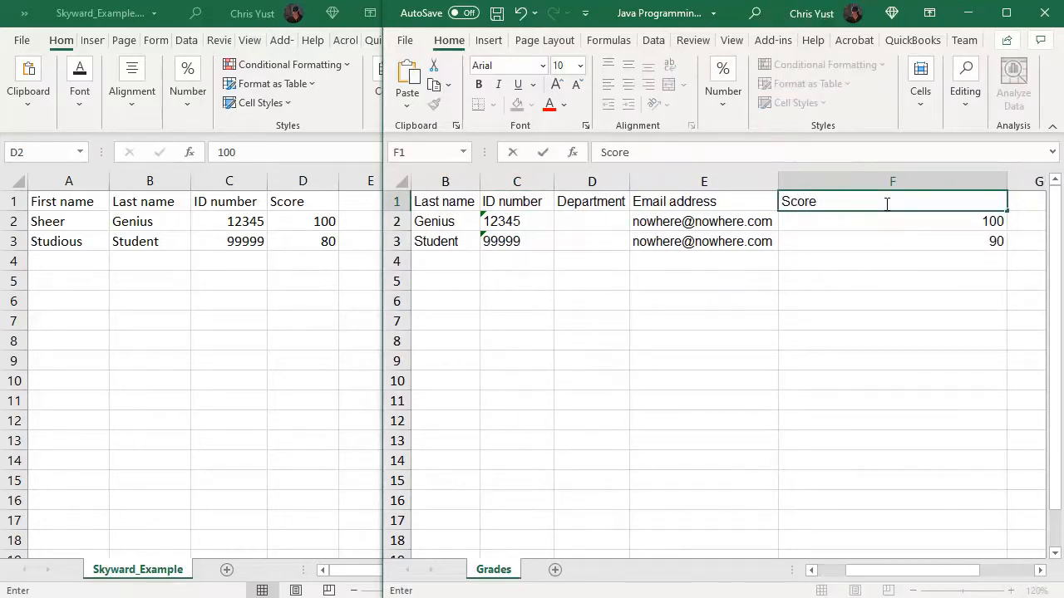
{"action": "key", "text": "Return"}
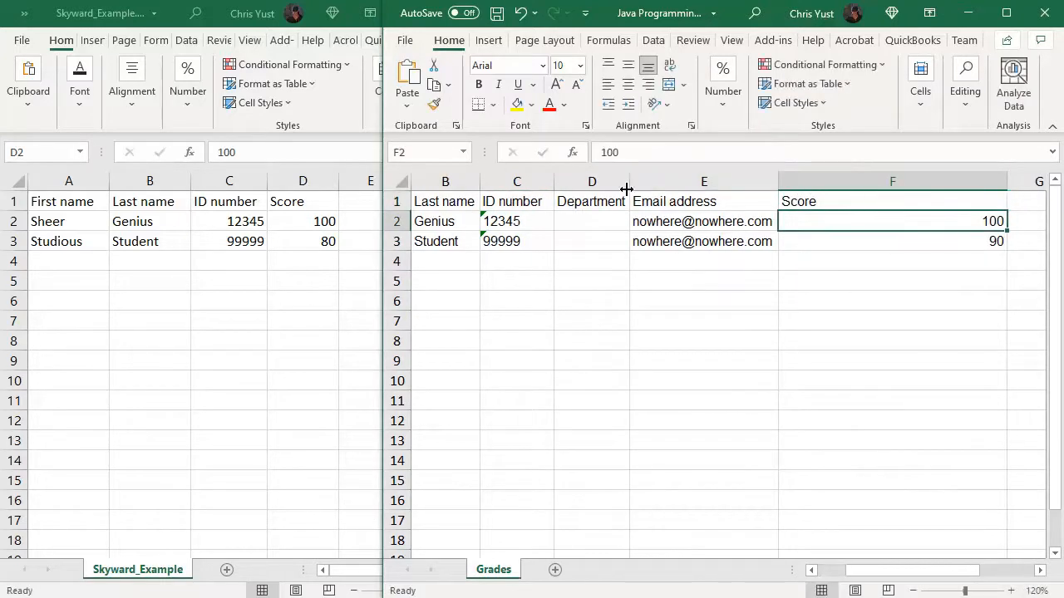
Step: Delete the Department and Email address columns from the grades sheet
{"action": "left_click", "coordinate": [593, 182]}
{"action": "left_click_drag", "start_coordinate": [593, 181], "coordinate": [665, 182]}
{"action": "right_click", "coordinate": [667, 183]}
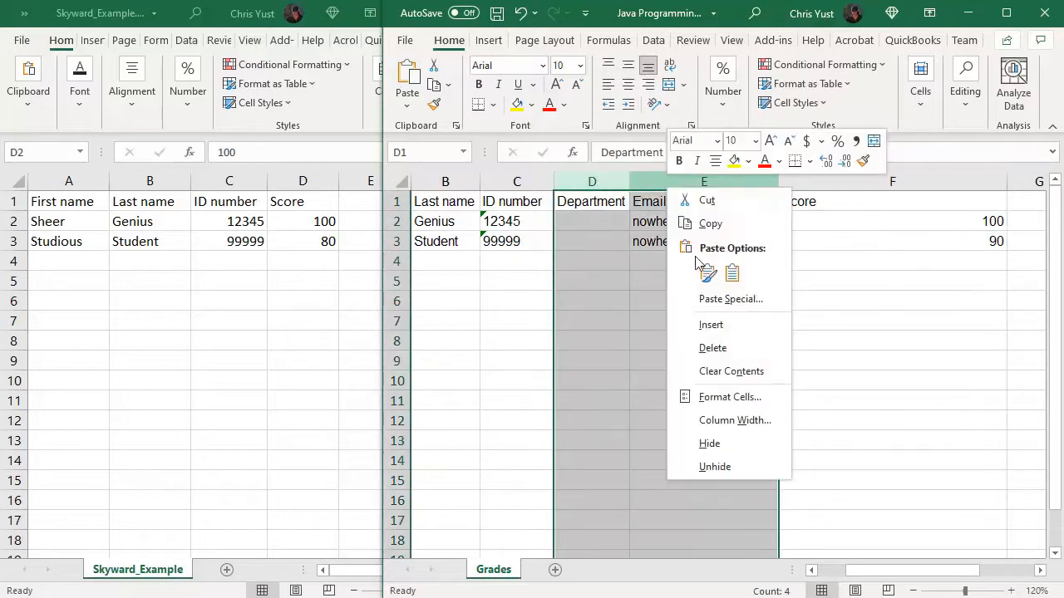
{"action": "left_click", "coordinate": [720, 347]}
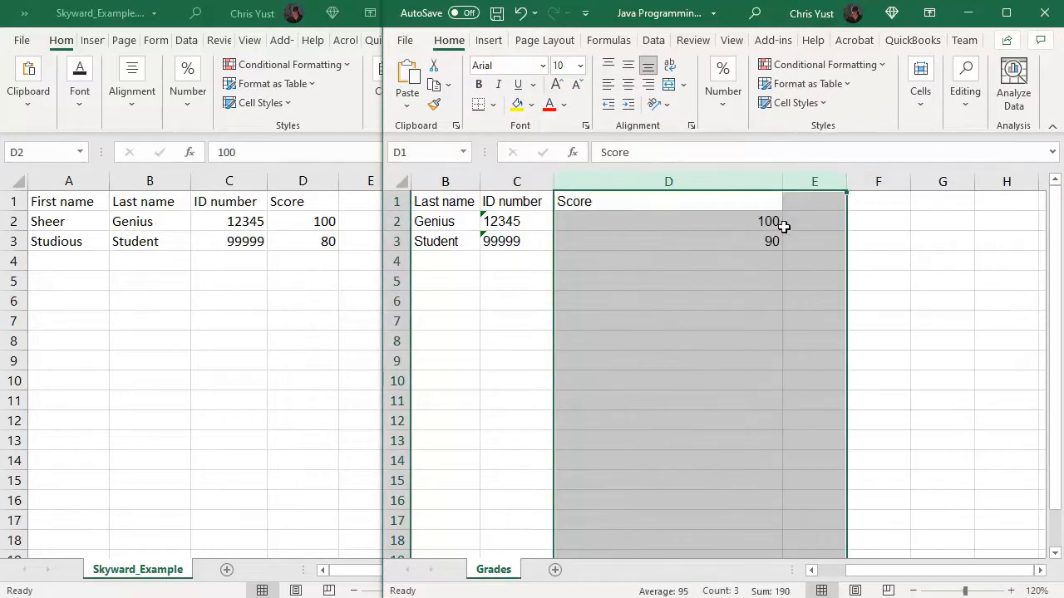
Step: Shrink the Score column to fit its contents and adjust the remaining column widths so every header is fully readable
{"action": "double_click", "coordinate": [780, 182]}
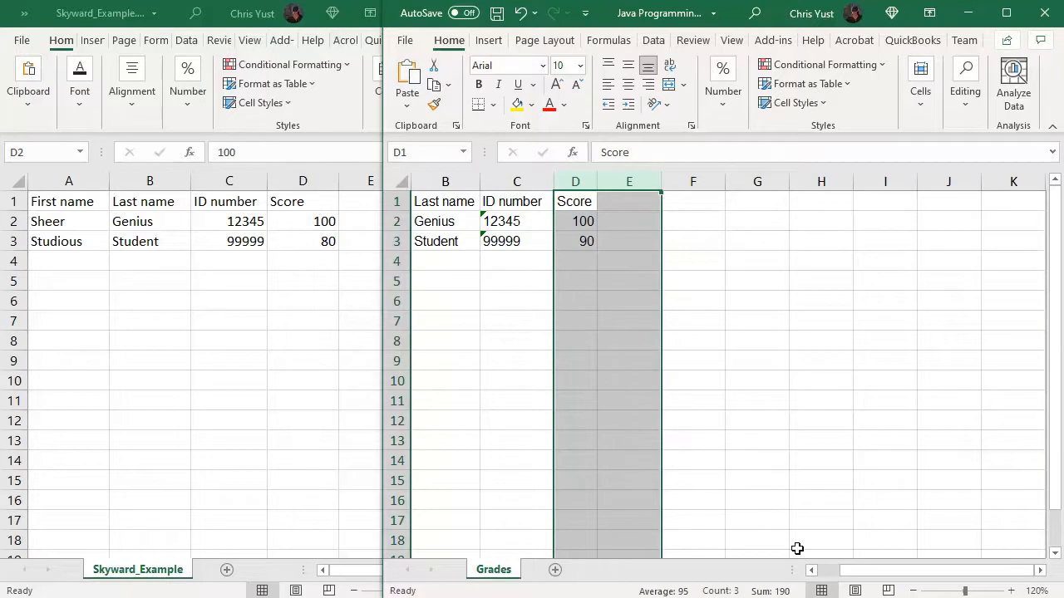
{"action": "left_click_drag", "start_coordinate": [859, 573], "coordinate": [831, 570]}
{"action": "left_click", "coordinate": [561, 360]}
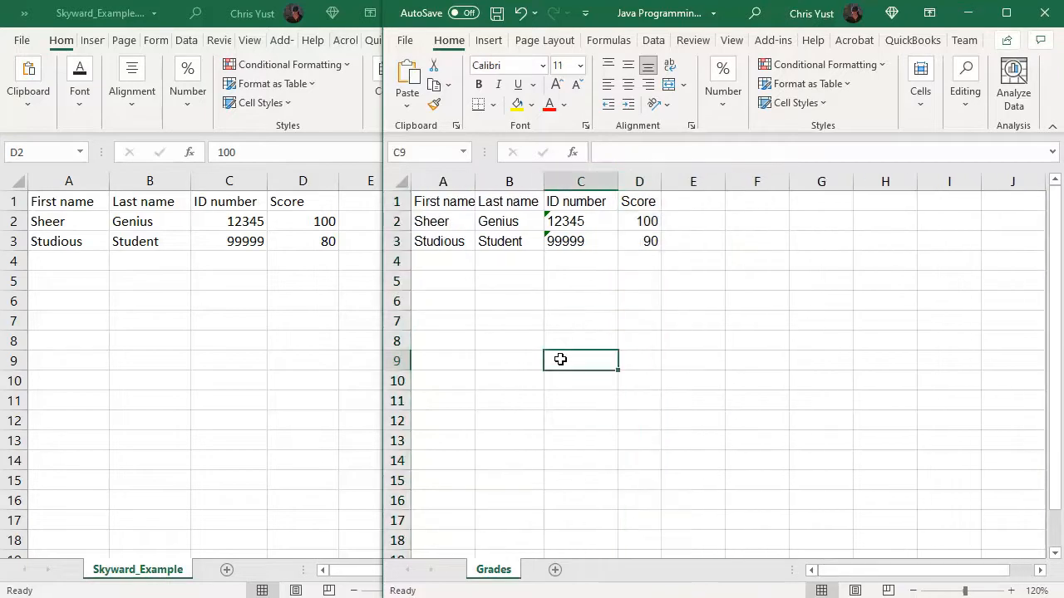
{"action": "double_click", "coordinate": [475, 182]}
{"action": "left_click_drag", "start_coordinate": [556, 181], "coordinate": [565, 181]}
{"action": "left_click_drag", "start_coordinate": [639, 181], "coordinate": [708, 182]}
{"action": "left_click", "coordinate": [594, 284]}
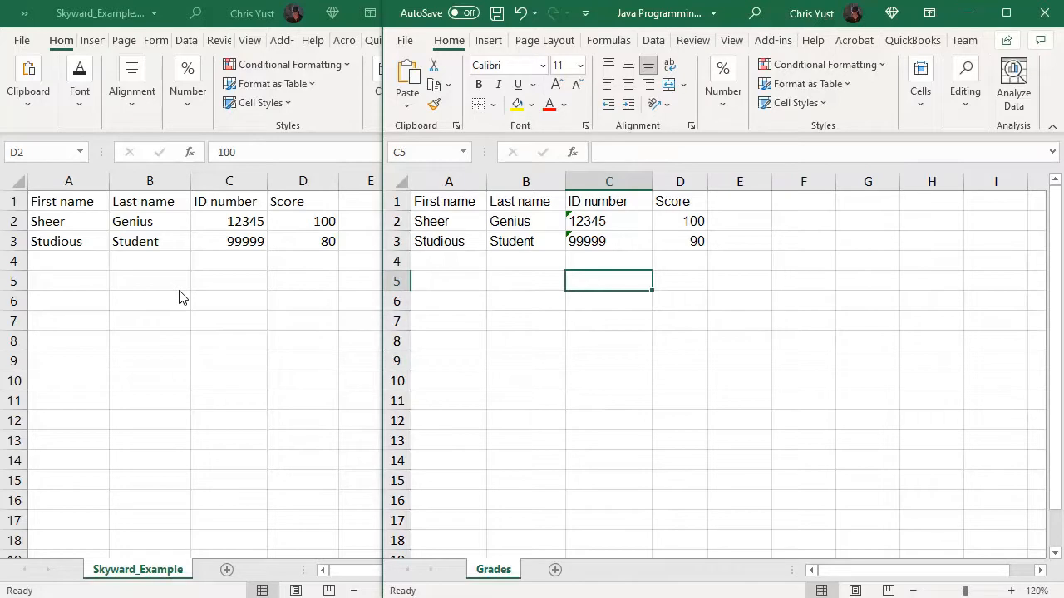
{"action": "left_click", "coordinate": [513, 284]}
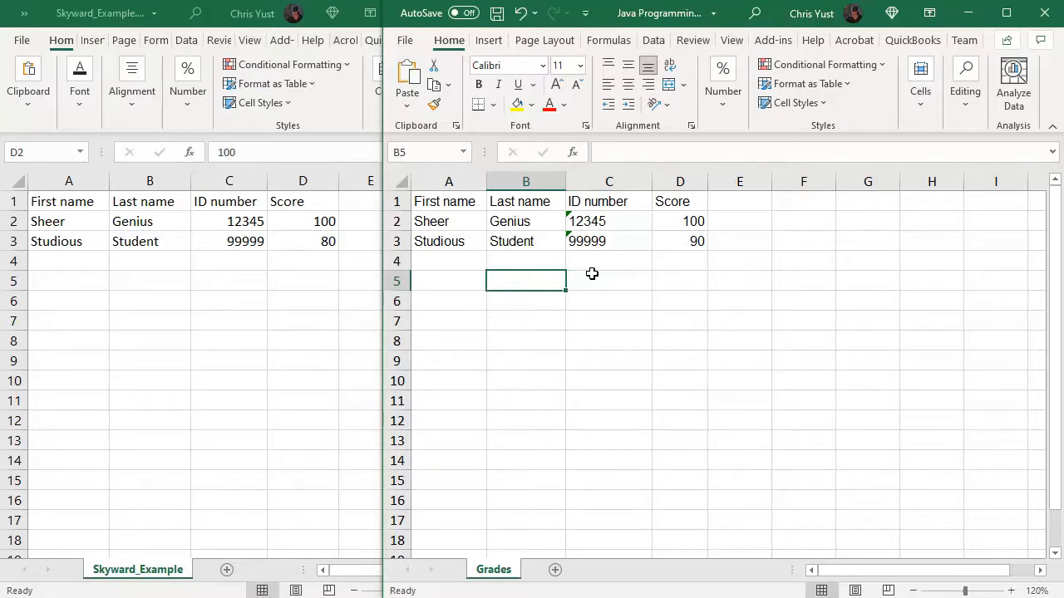
Step: Save the grades workbook to Downloads as a CSV (Comma delimited) file, keeping the name "Java Programming-Test Grades (2)"
{"action": "left_click", "coordinate": [406, 41]}
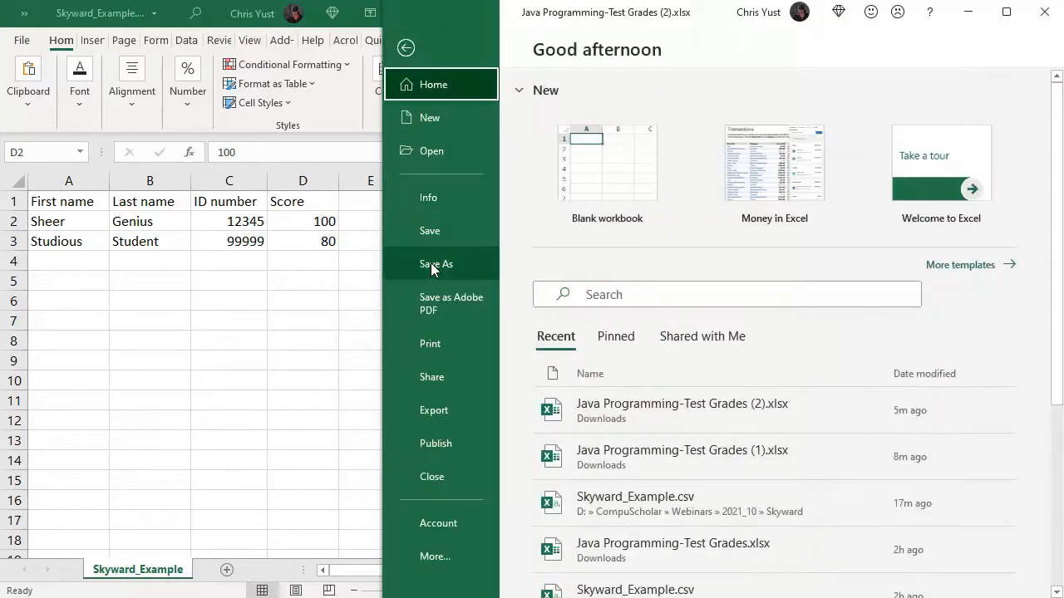
{"action": "left_click", "coordinate": [431, 265]}
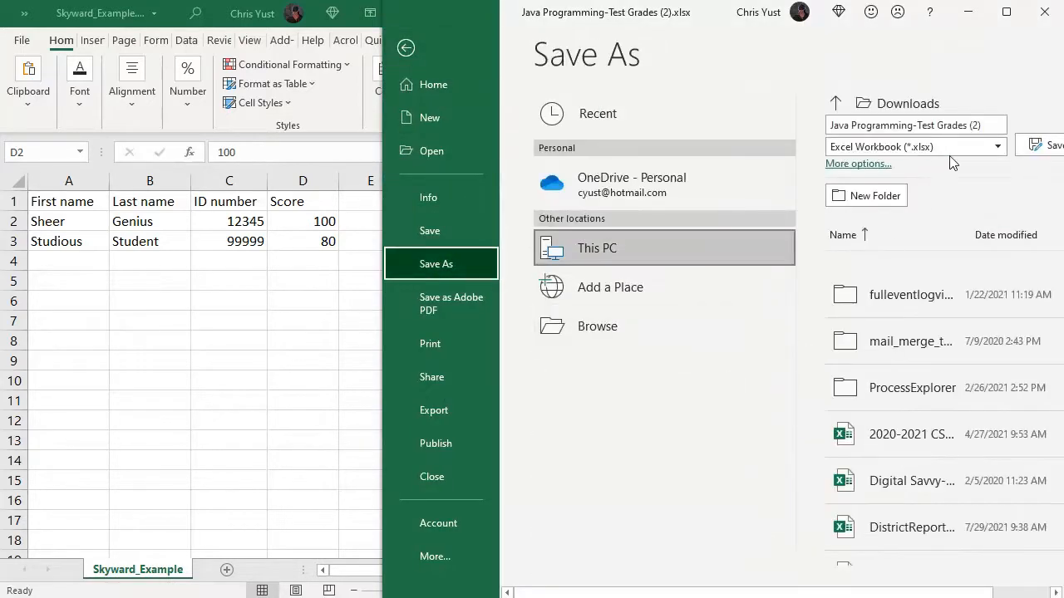
{"action": "left_click", "coordinate": [954, 147]}
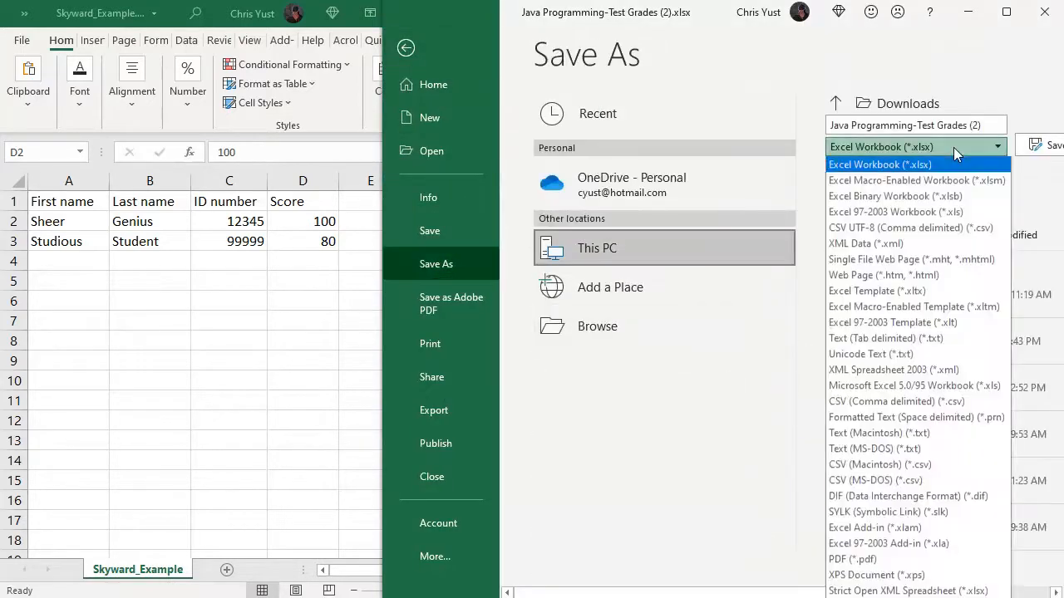
{"action": "left_click", "coordinate": [921, 405]}
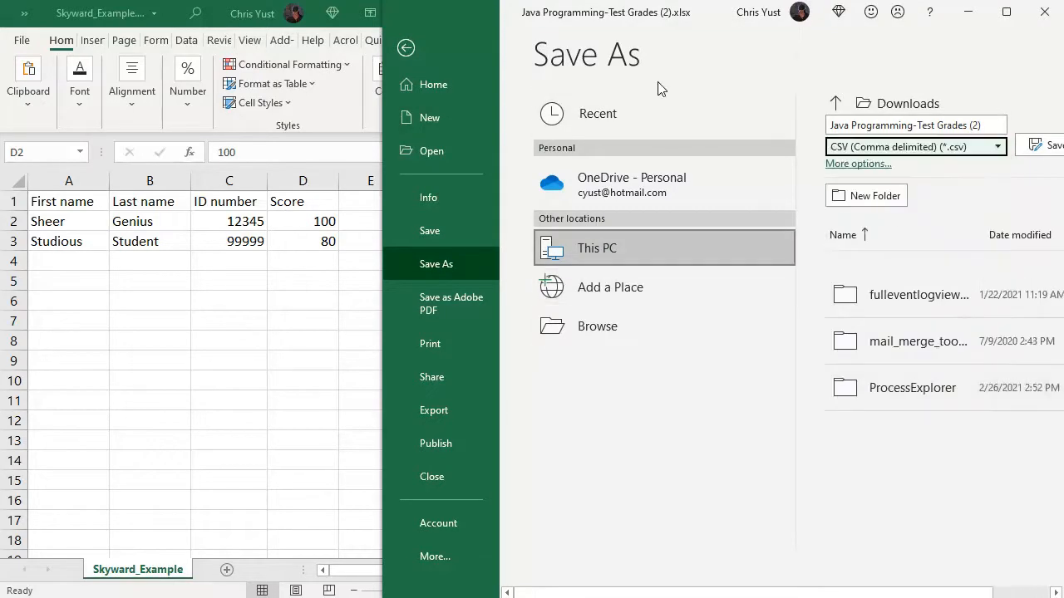
{"action": "left_click", "coordinate": [1040, 145]}
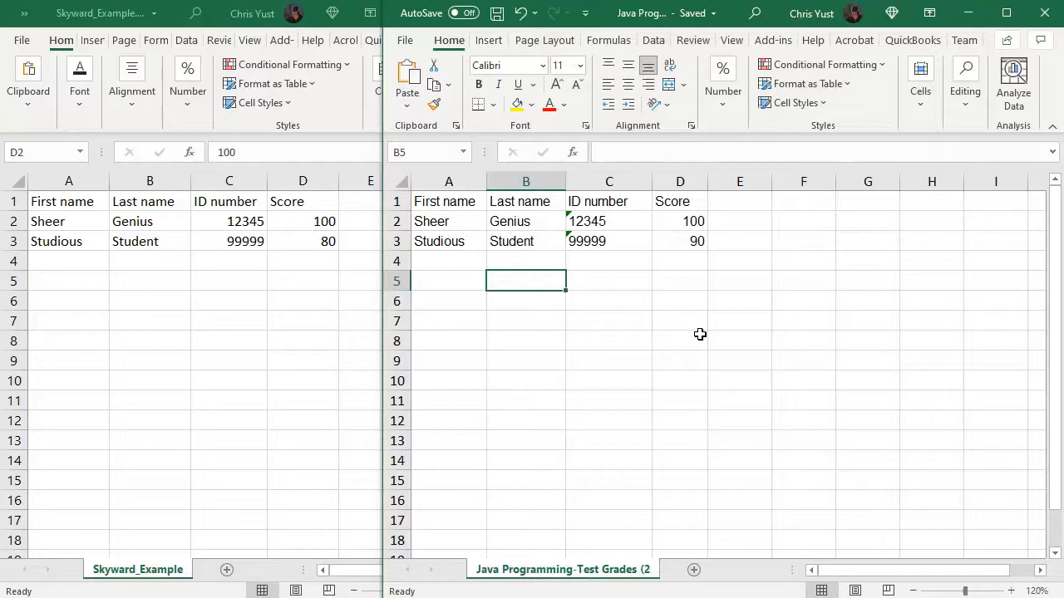
{"action": "left_click", "coordinate": [698, 328]}
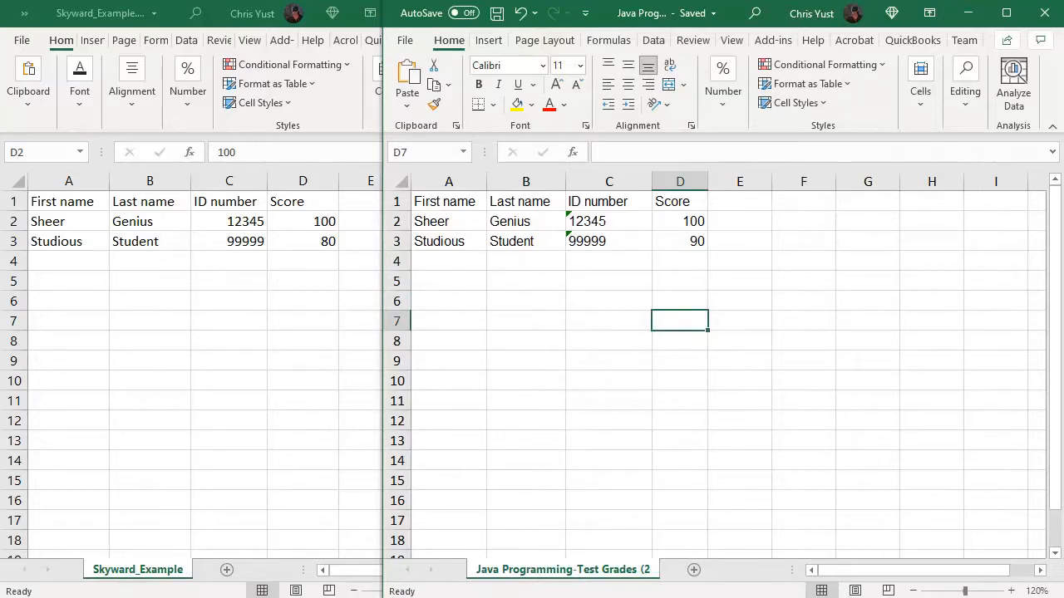